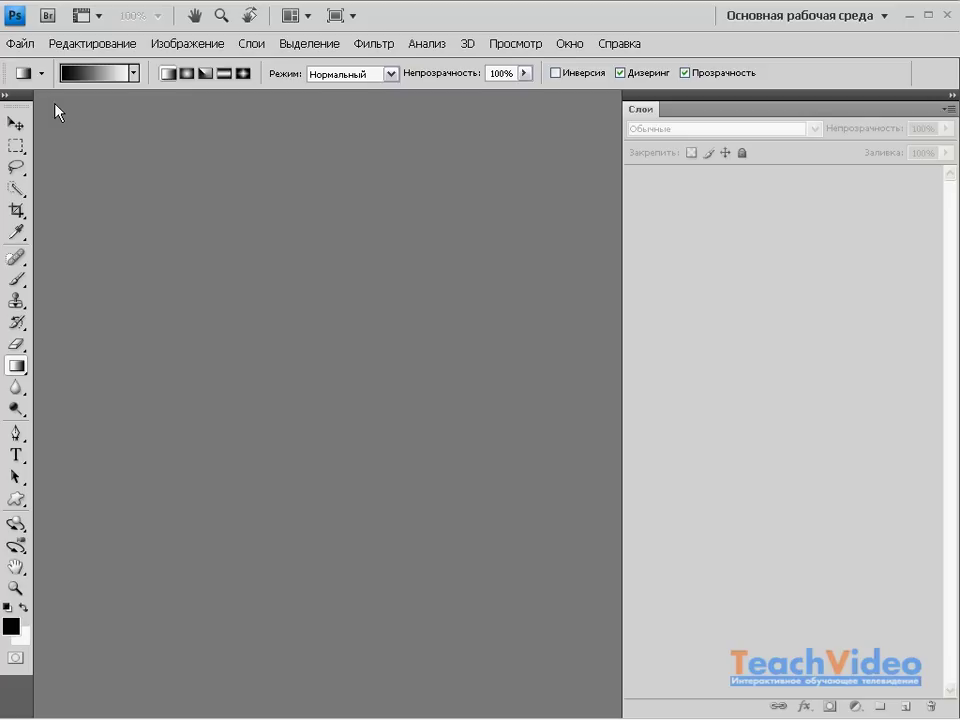
Step: Create a new 300×300 px white document named 'Анимация сердце'
{"action": "left_click", "coordinate": [20, 43]}
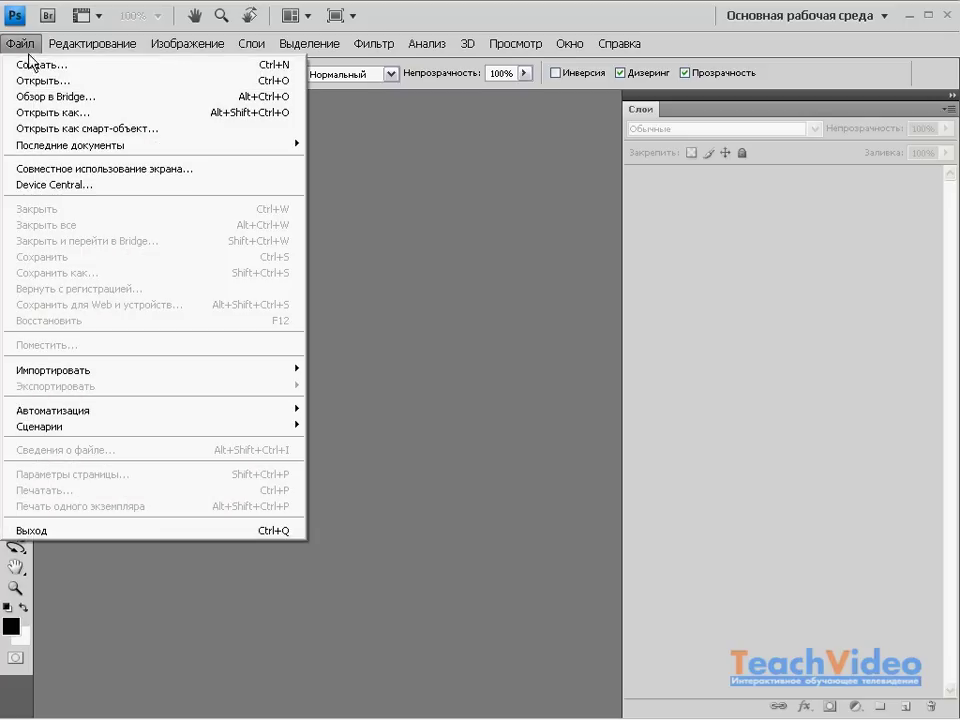
{"action": "left_click", "coordinate": [33, 65]}
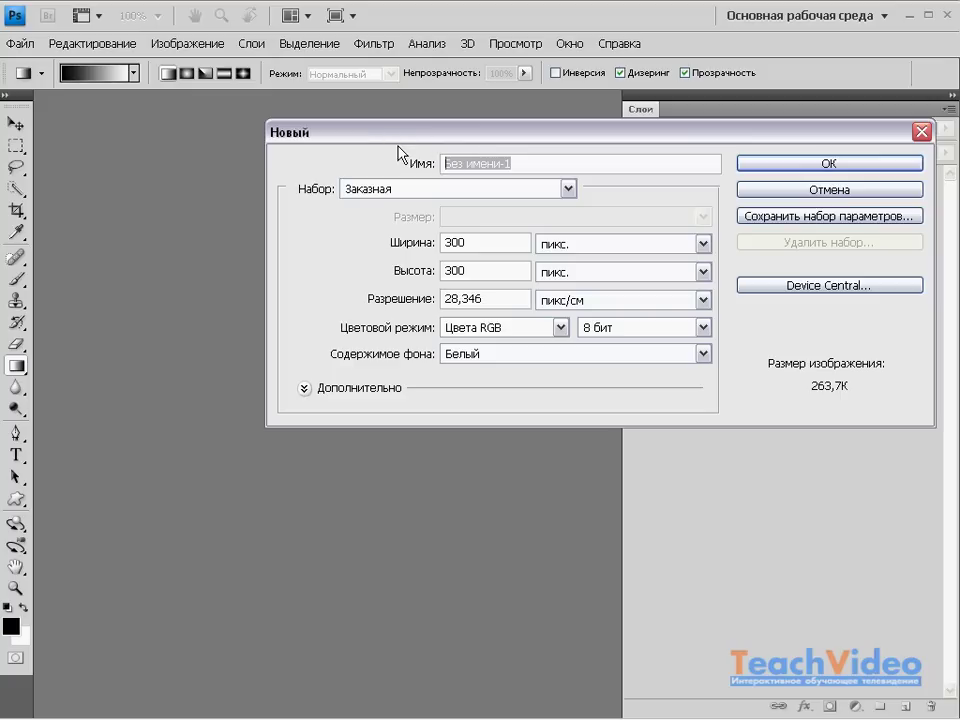
{"action": "type", "text": "Анимация сердце"}
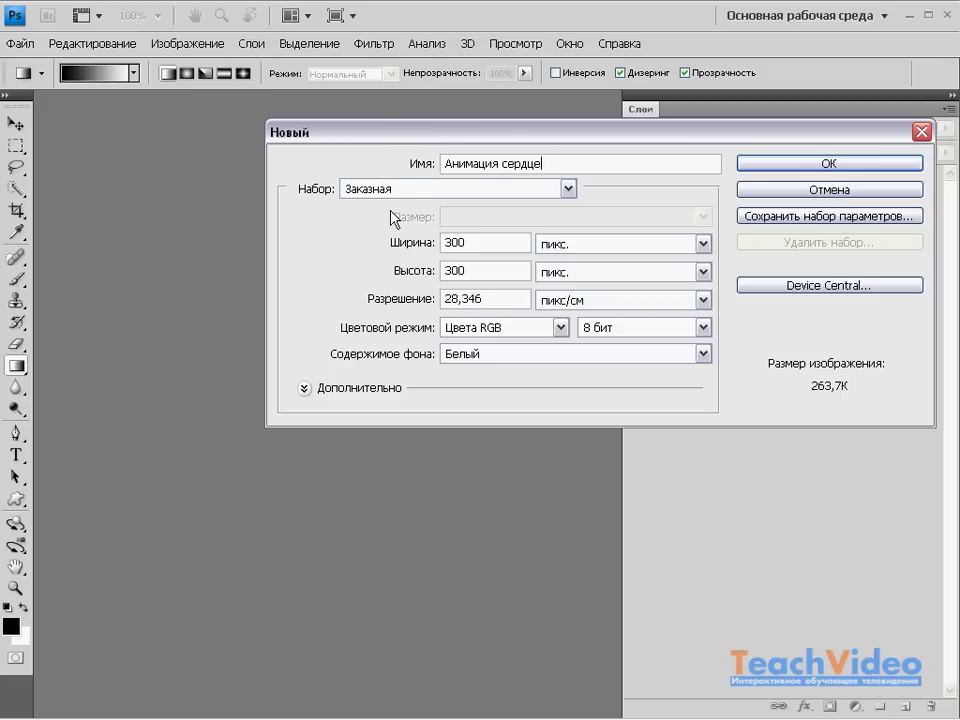
{"action": "left_click", "coordinate": [801, 169]}
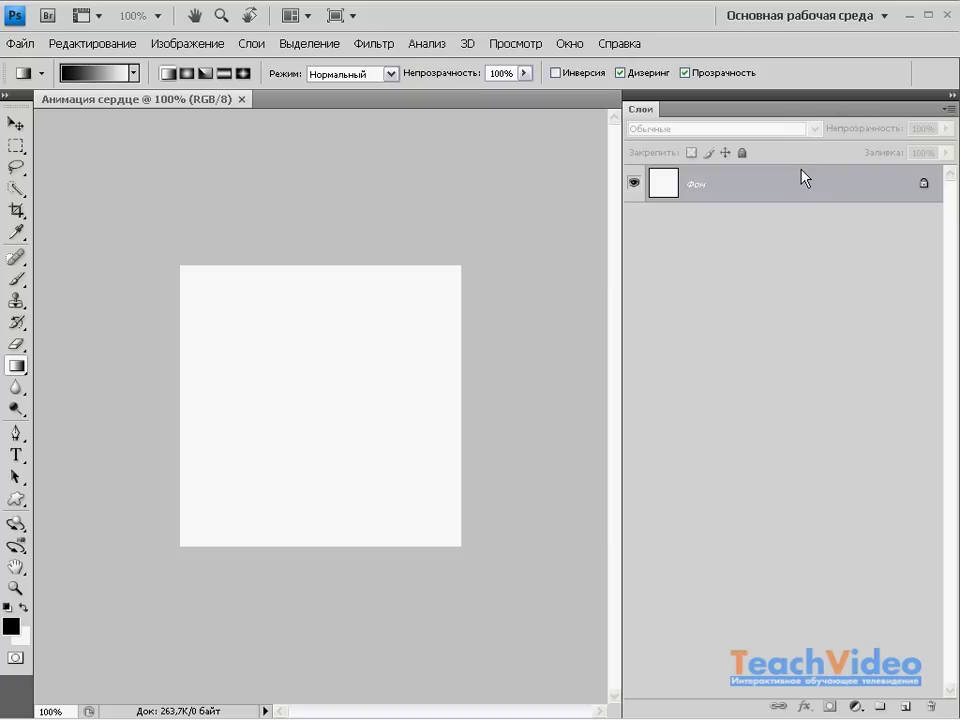
Step: Fill the background with a radial gradient from bright cyan centre to violet (4a0ce8) edges
{"action": "left_click", "coordinate": [11, 625]}
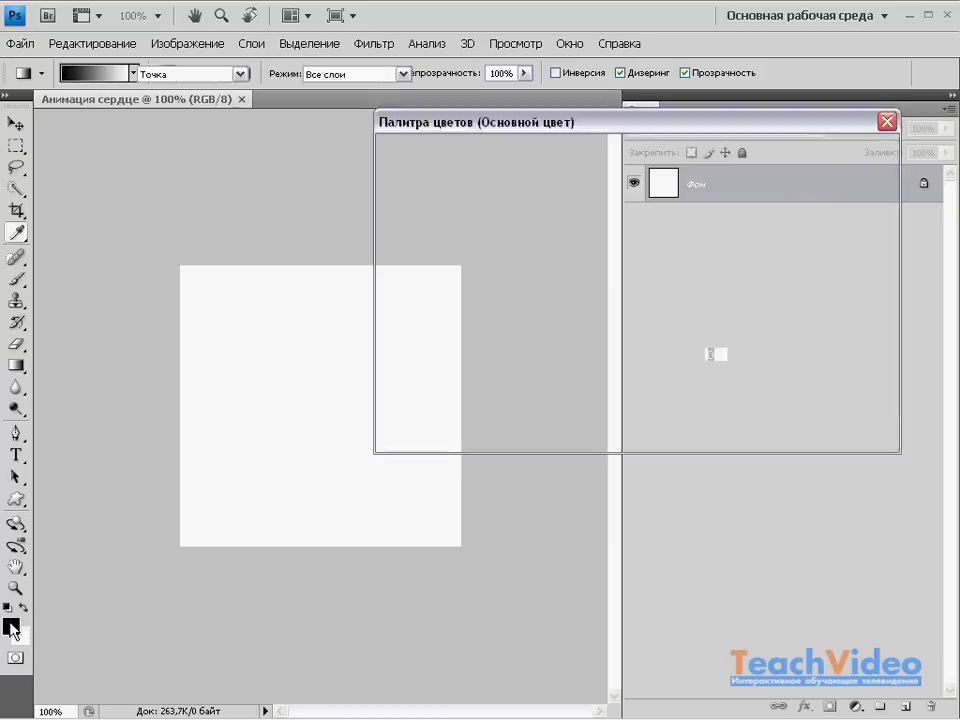
{"action": "left_click", "coordinate": [652, 289]}
{"action": "left_click", "coordinate": [625, 175]}
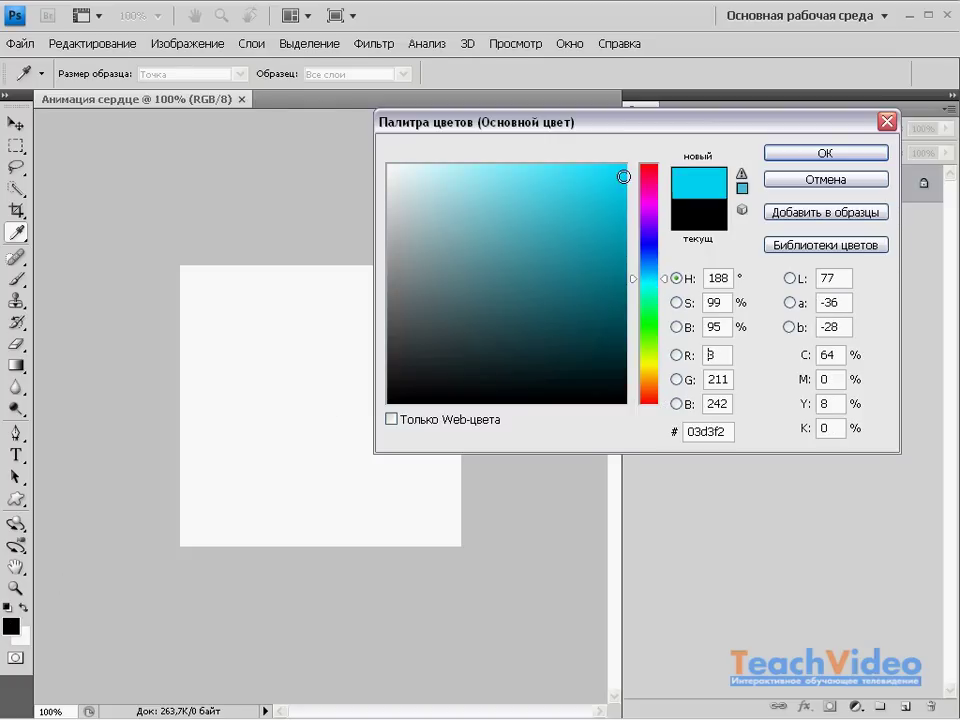
{"action": "left_click", "coordinate": [786, 153]}
{"action": "key", "text": "g"}
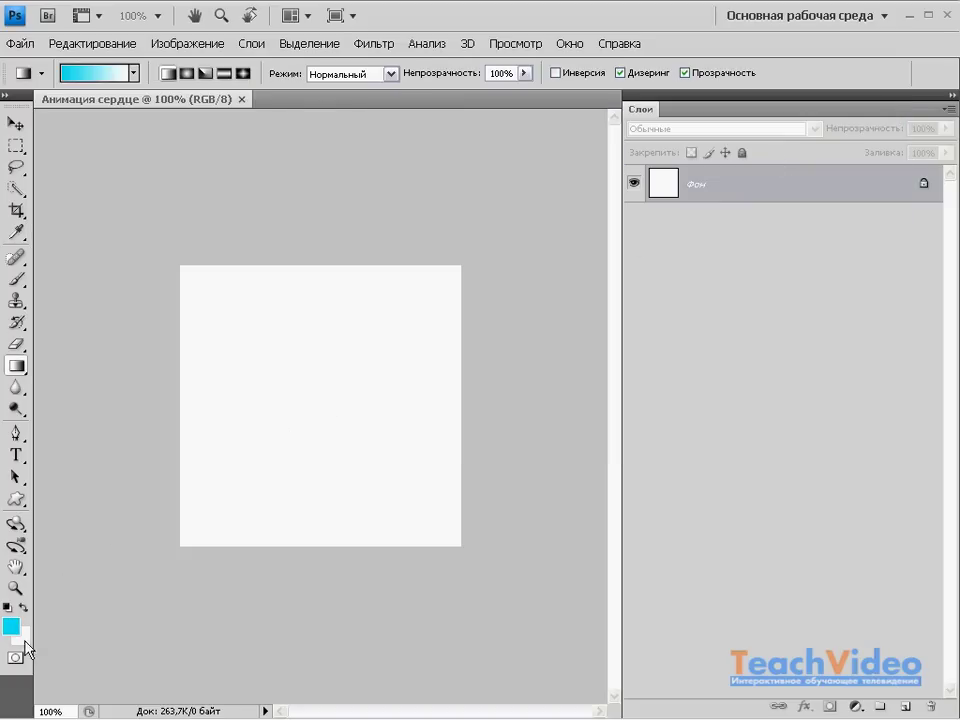
{"action": "left_click", "coordinate": [21, 635]}
{"action": "left_click", "coordinate": [648, 232]}
{"action": "left_click", "coordinate": [615, 186]}
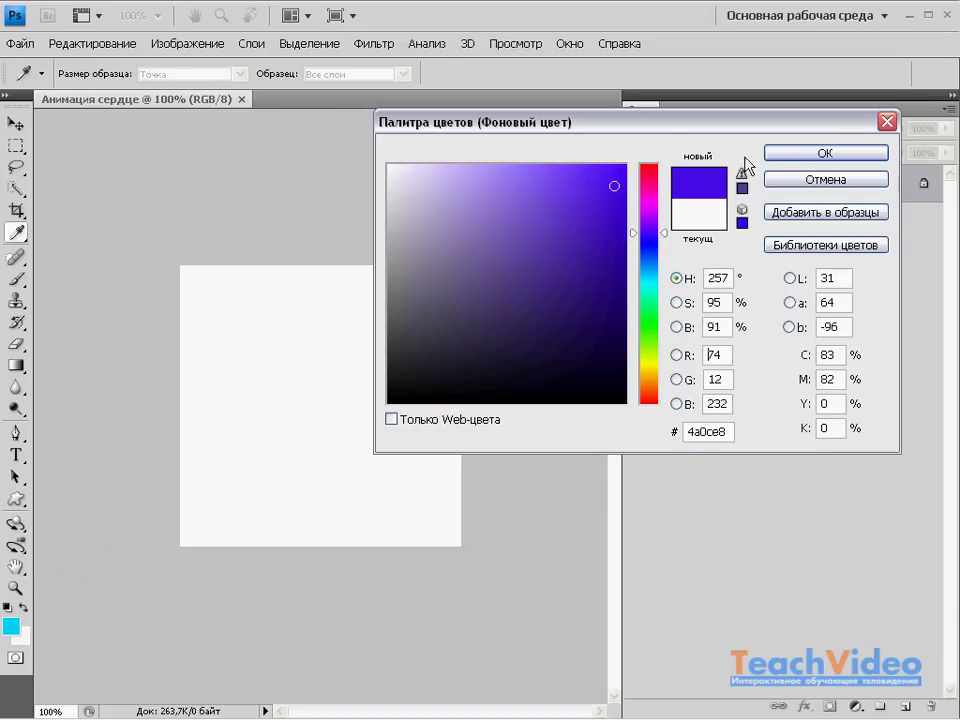
{"action": "left_click", "coordinate": [772, 155]}
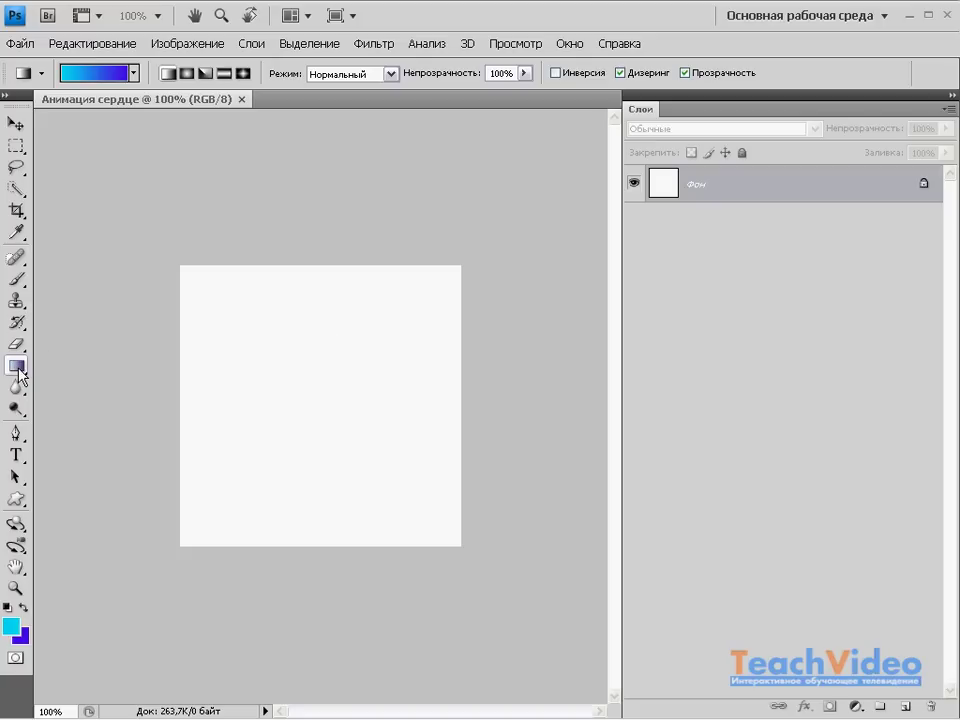
{"action": "left_click", "coordinate": [186, 74]}
{"action": "mouse_move", "coordinate": [319, 406]}
{"action": "left_mouse_down"}
{"action": "mouse_move", "coordinate": [646, 396]}
{"action": "mouse_move", "coordinate": [653, 416]}
{"action": "left_mouse_up"}
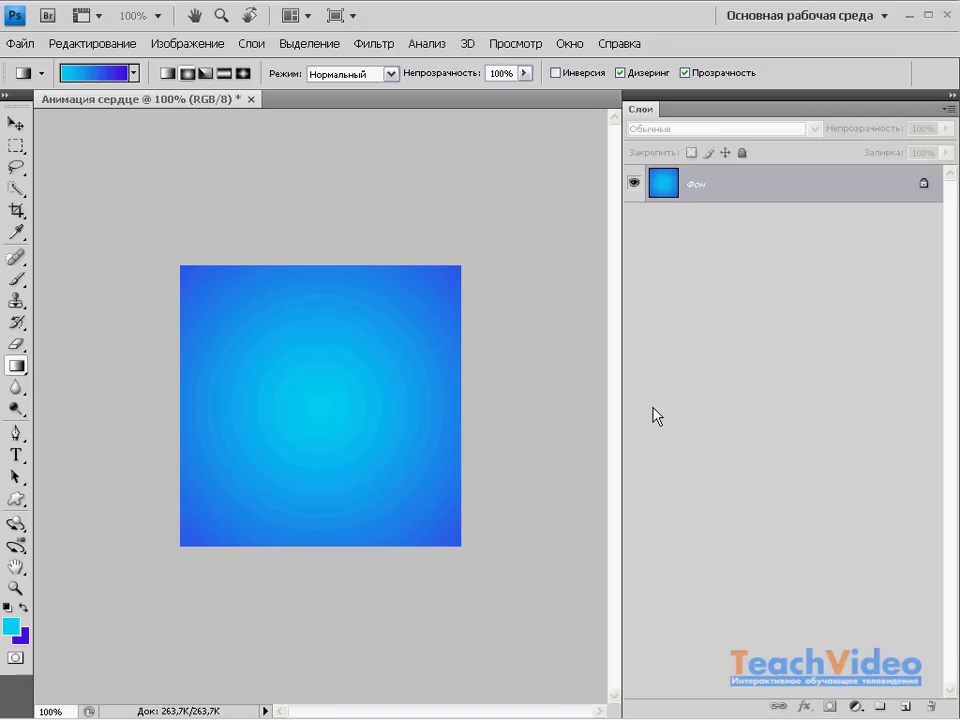
Step: Add a new empty layer, Слой 1, via Layer > New > Layer
{"action": "left_click", "coordinate": [251, 43]}
{"action": "mouse_move", "coordinate": [265, 65]}
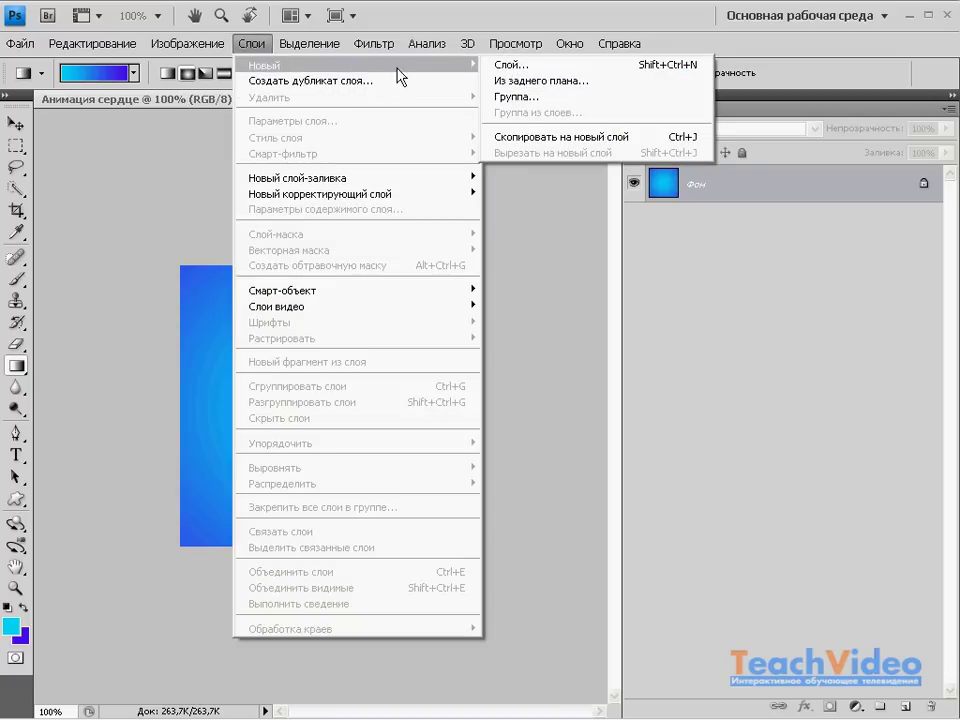
{"action": "left_click", "coordinate": [496, 66]}
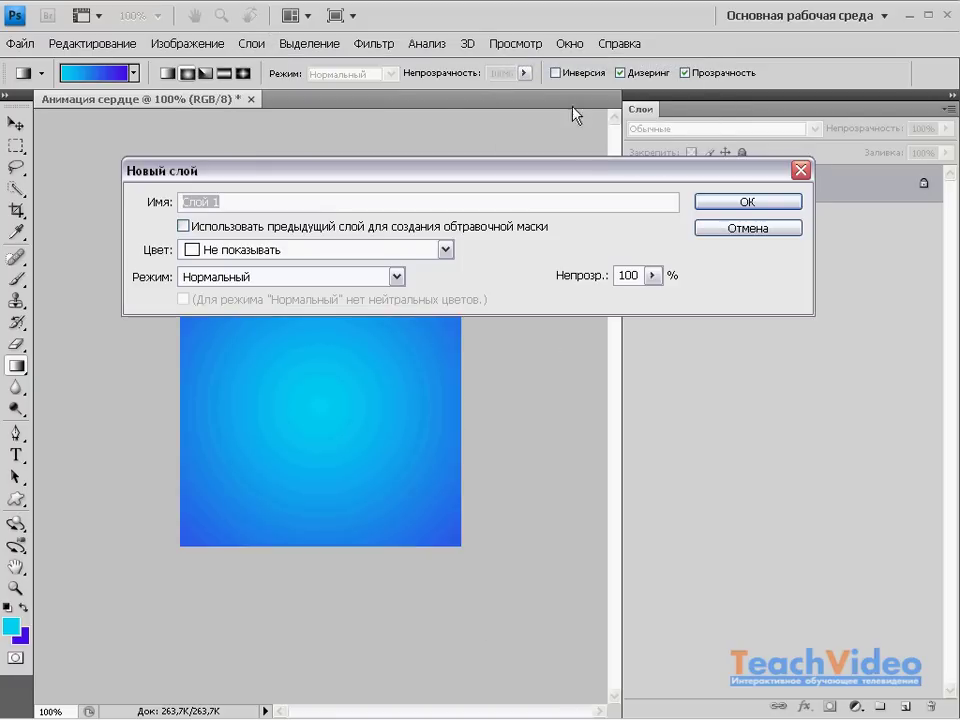
{"action": "left_click", "coordinate": [733, 200]}
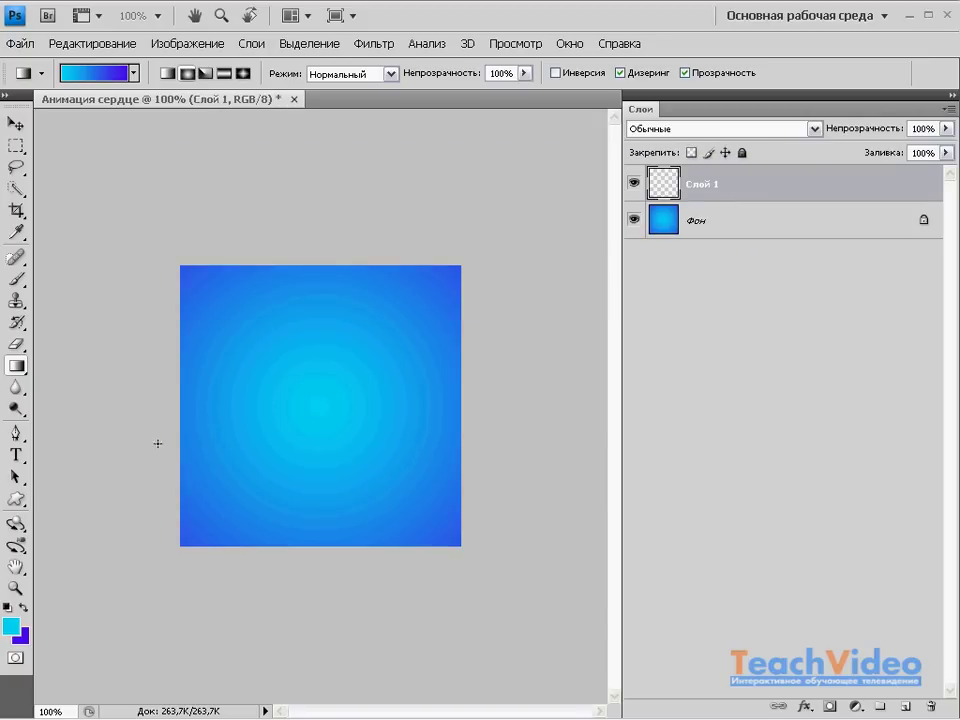
Step: Draw a large magenta custom-shape heart across the square
{"action": "left_click", "coordinate": [17, 501]}
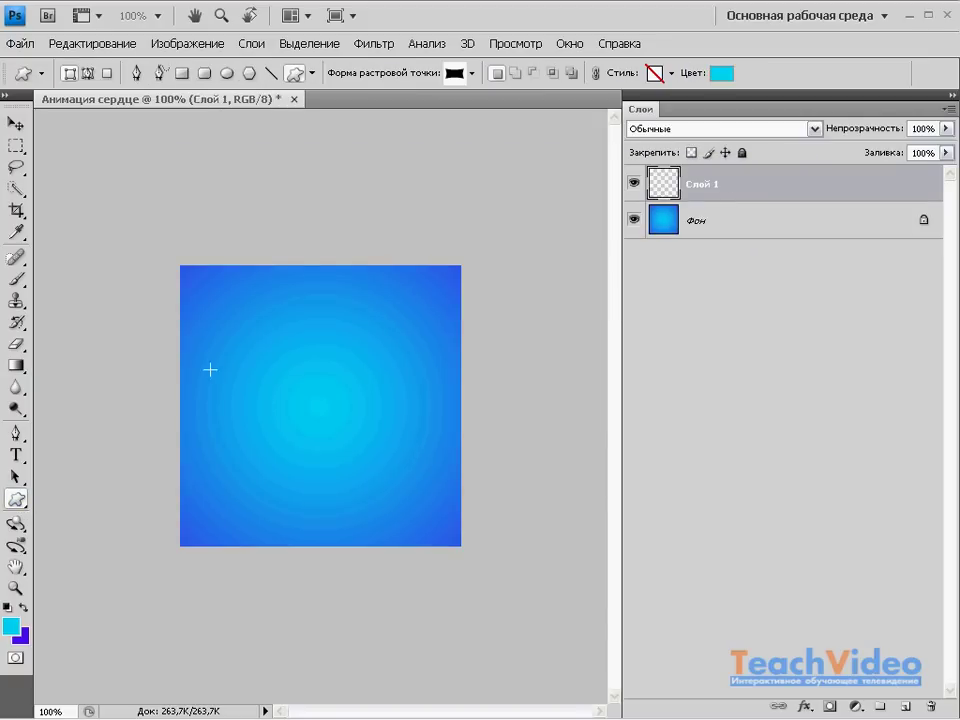
{"action": "left_click", "coordinate": [472, 73]}
{"action": "double_click", "coordinate": [494, 172]}
{"action": "left_click", "coordinate": [720, 73]}
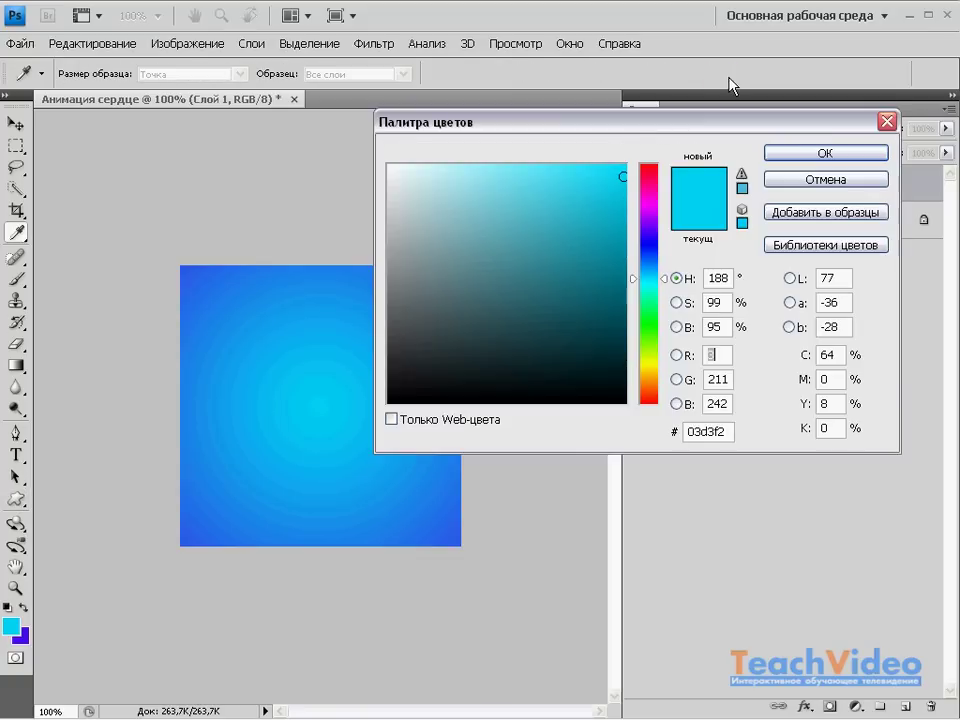
{"action": "left_click", "coordinate": [649, 202]}
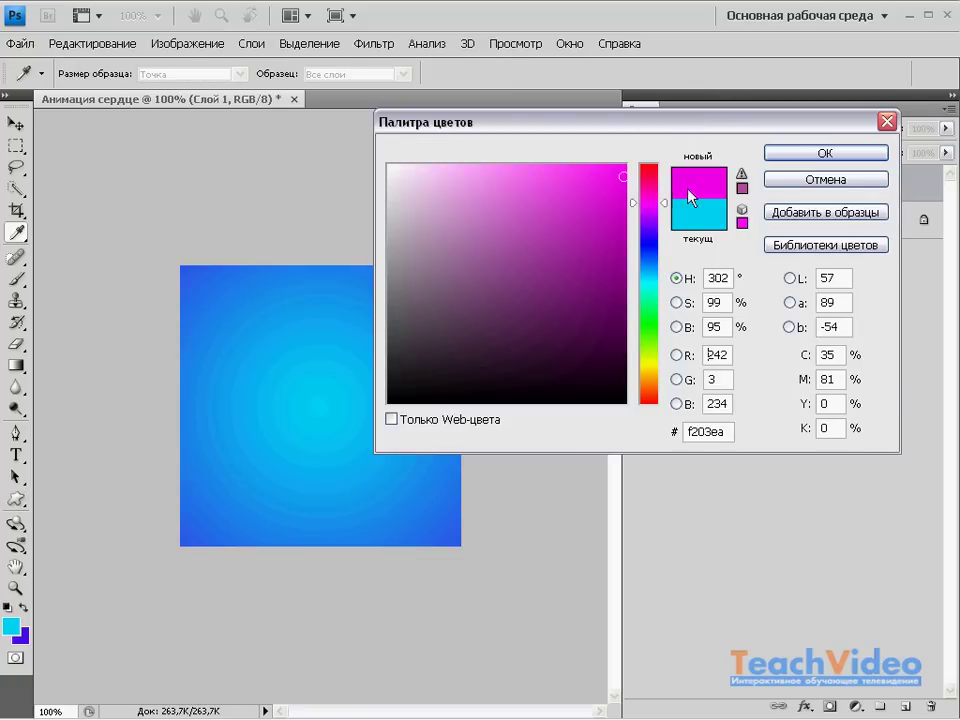
{"action": "left_click", "coordinate": [790, 162]}
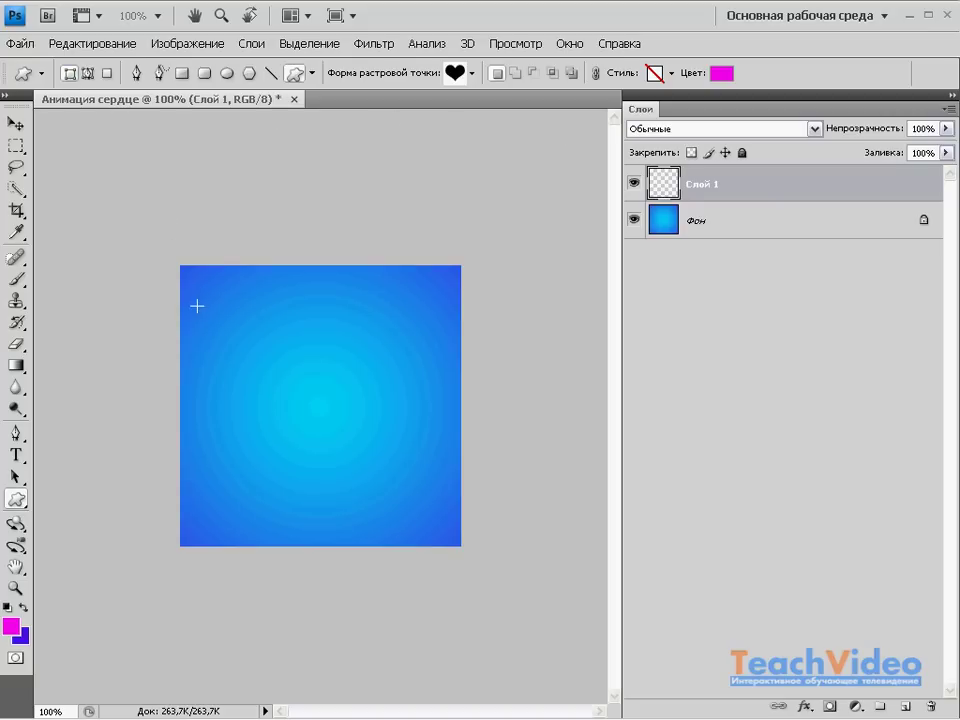
{"action": "mouse_move", "coordinate": [197, 306]}
{"action": "left_mouse_down"}
{"action": "mouse_move", "coordinate": [452, 526]}
{"action": "mouse_move", "coordinate": [441, 522]}
{"action": "left_mouse_up"}
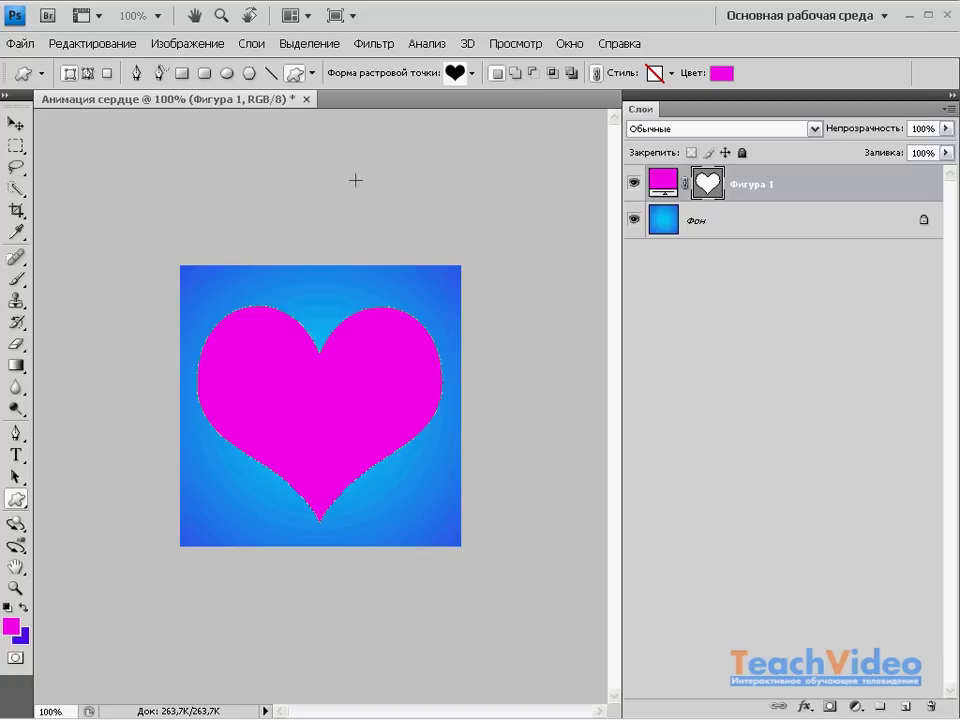
Step: Rasterize the heart shape layer Фигура 1 into ordinary pixels
{"action": "left_click", "coordinate": [252, 44]}
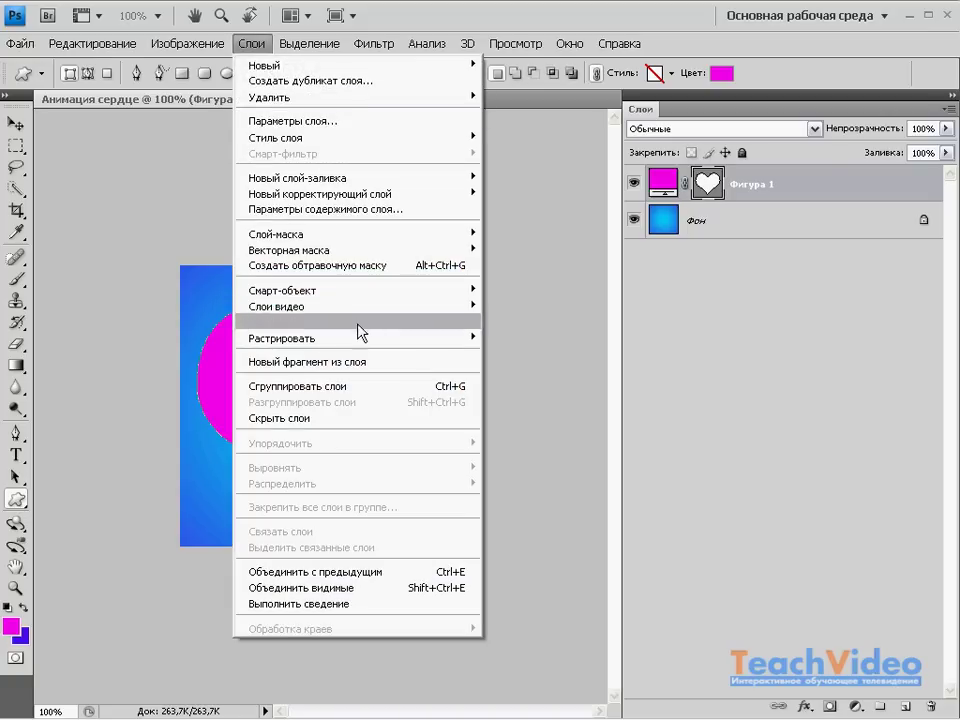
{"action": "mouse_move", "coordinate": [282, 338]}
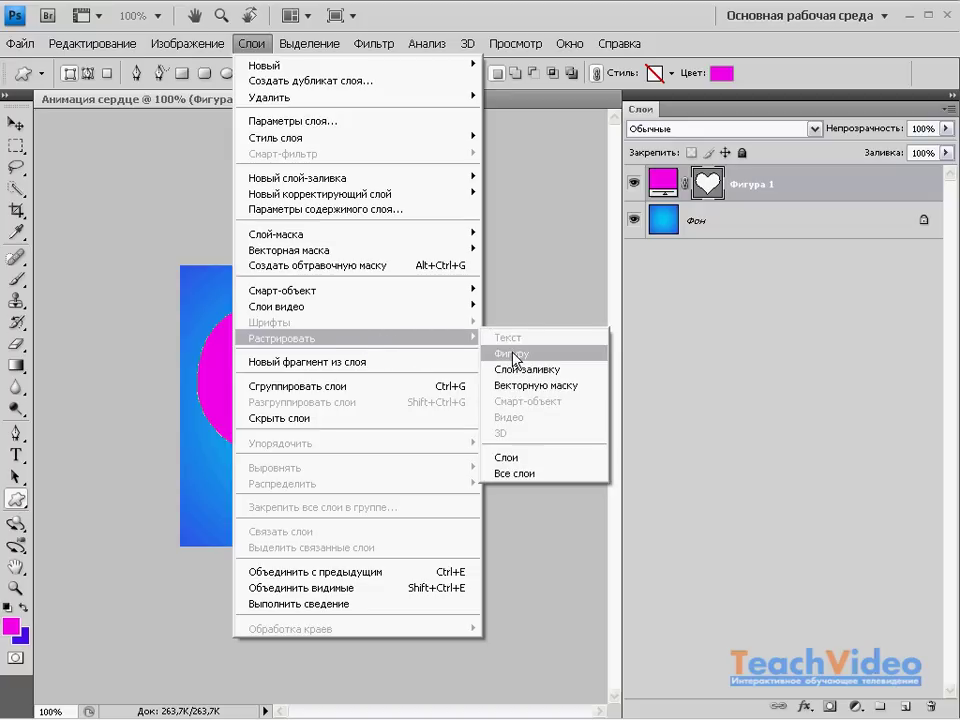
{"action": "left_click", "coordinate": [515, 355]}
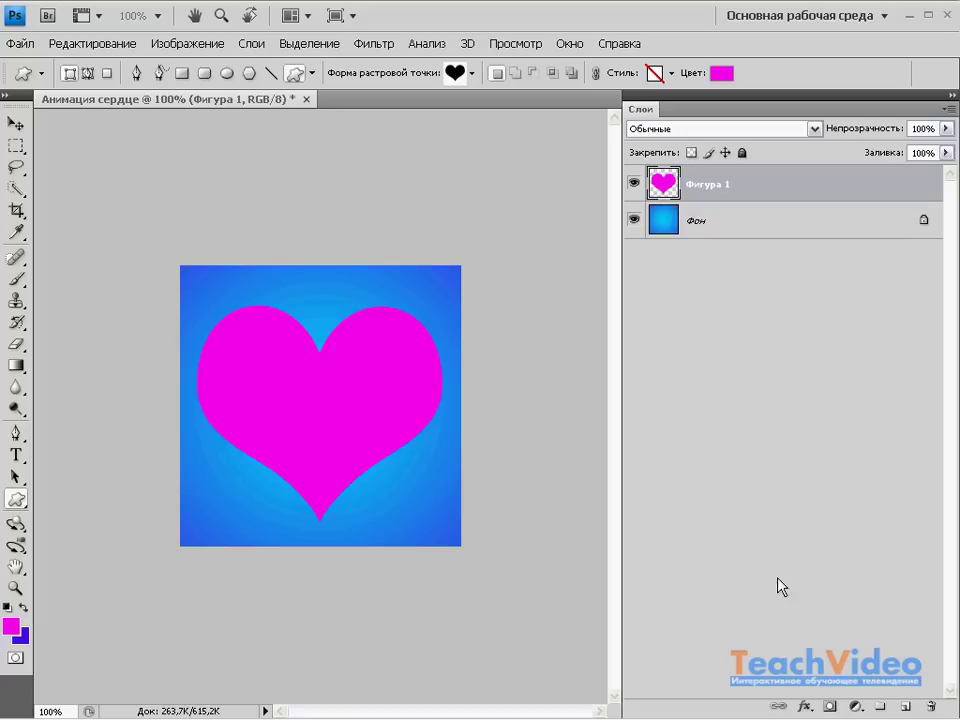
{"action": "left_click", "coordinate": [804, 708]}
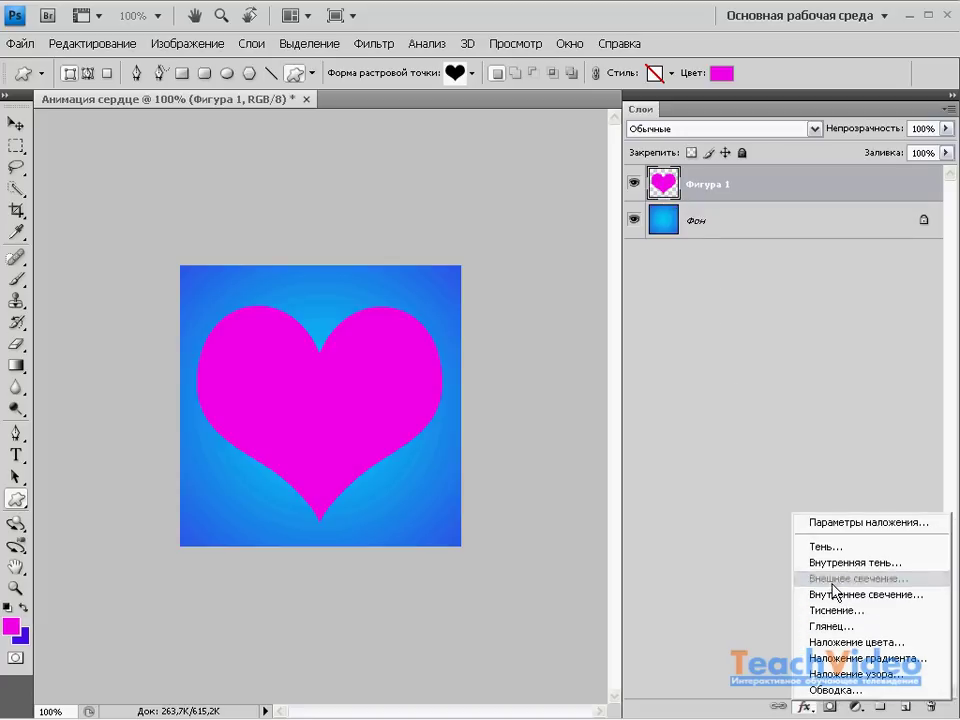
Step: Give the heart a near-white Точный outer glow (spread 20, size 10) plus Inner Bevel emboss
{"action": "left_click", "coordinate": [835, 579]}
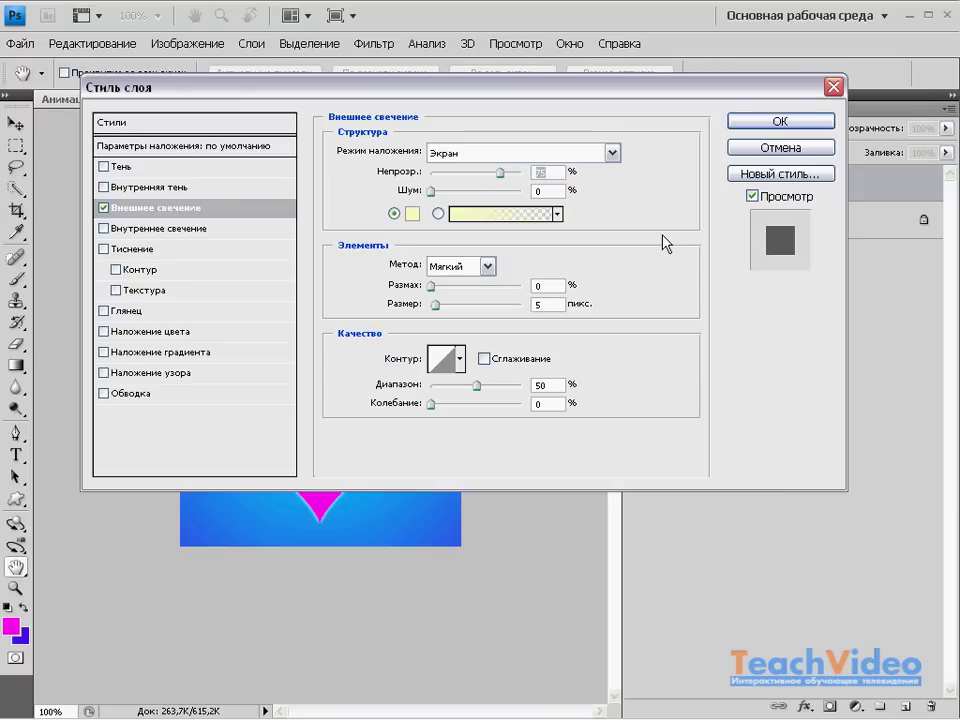
{"action": "left_click", "coordinate": [488, 266]}
{"action": "left_click", "coordinate": [460, 300]}
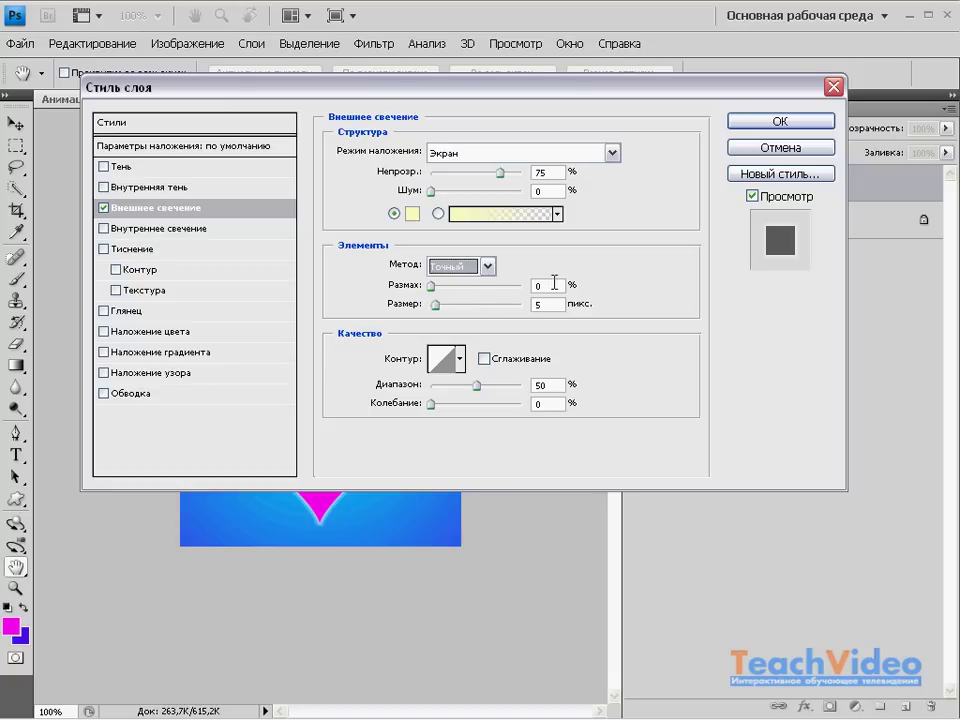
{"action": "type", "text": "20"}
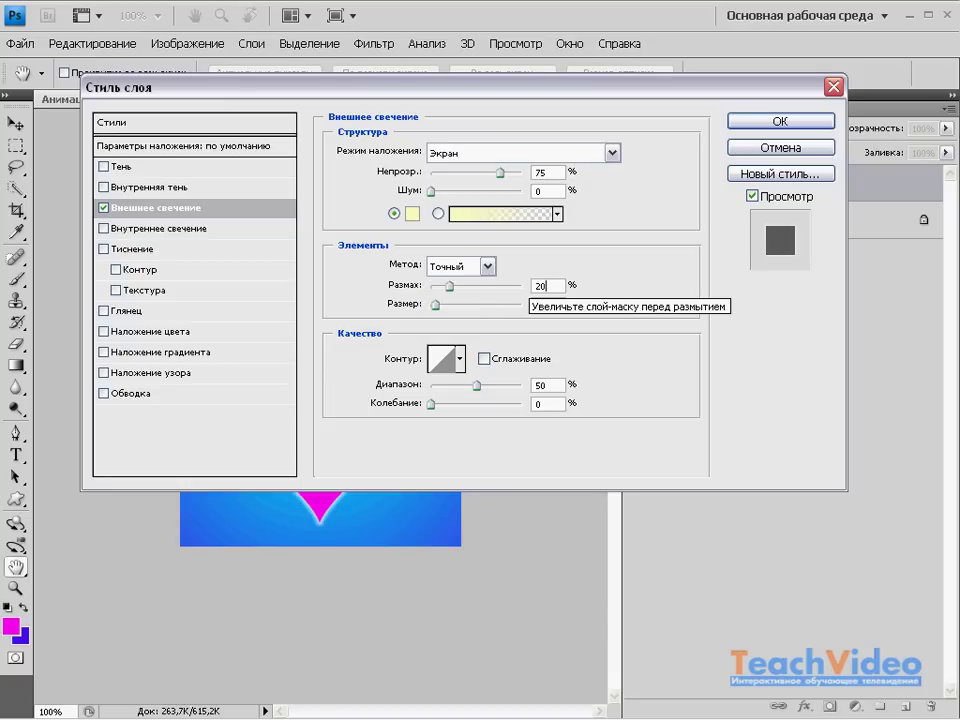
{"action": "key", "text": "Tab"}
{"action": "type", "text": "10"}
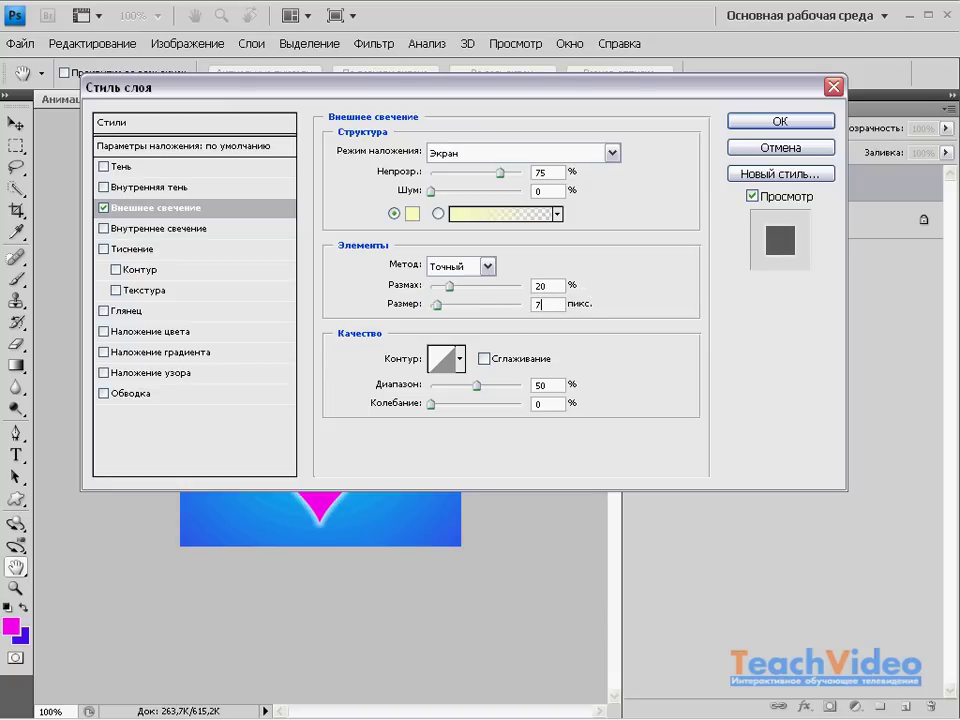
{"action": "left_click", "coordinate": [411, 214]}
{"action": "left_click", "coordinate": [390, 169]}
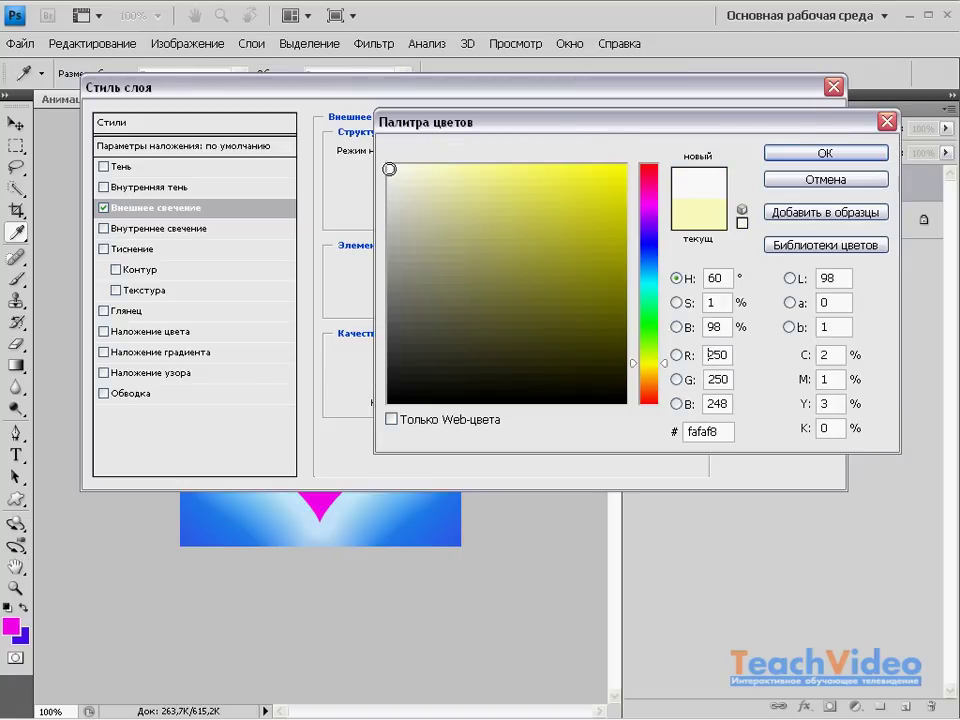
{"action": "left_click", "coordinate": [777, 157]}
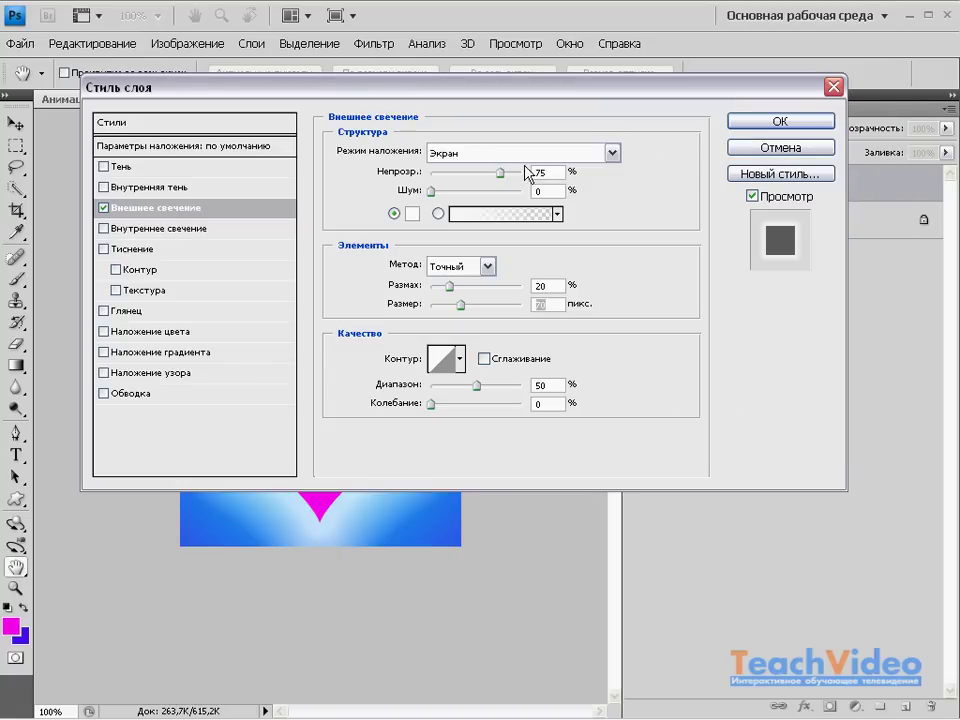
{"action": "left_click", "coordinate": [123, 251]}
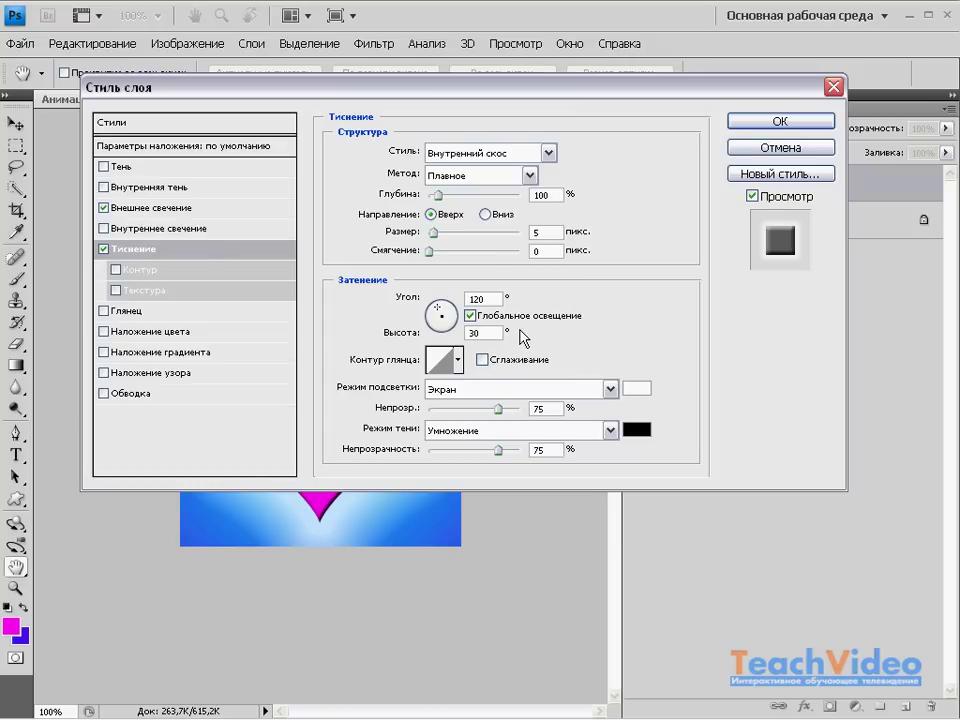
{"action": "left_click", "coordinate": [782, 121]}
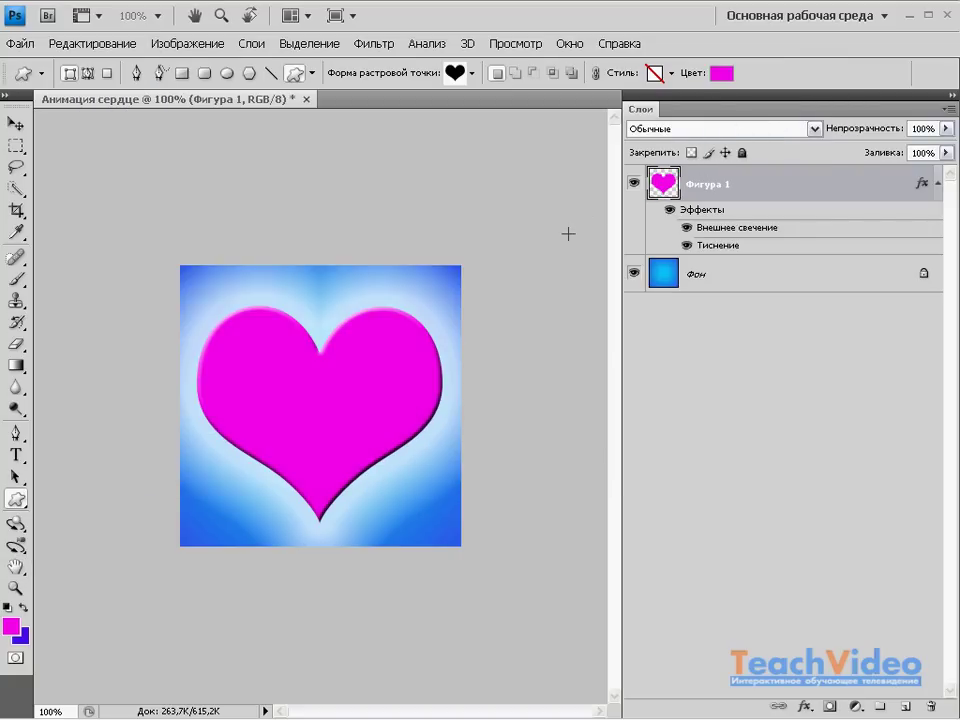
Step: On a new layer, draw a second heart over the lower first heart and rasterize it
{"action": "left_click", "coordinate": [905, 706]}
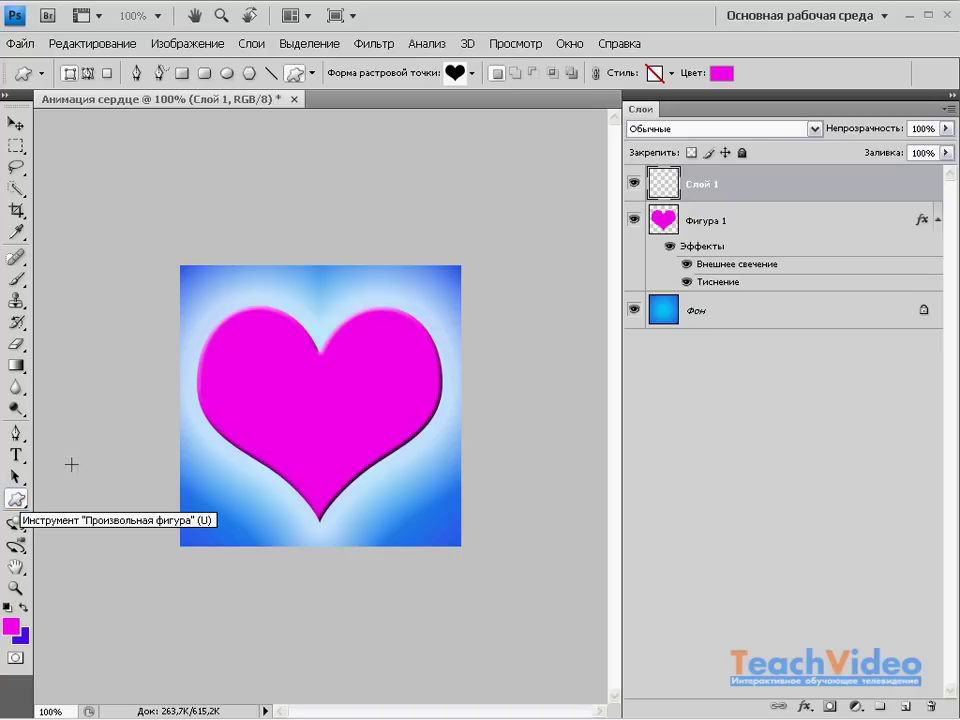
{"action": "left_click", "coordinate": [474, 76]}
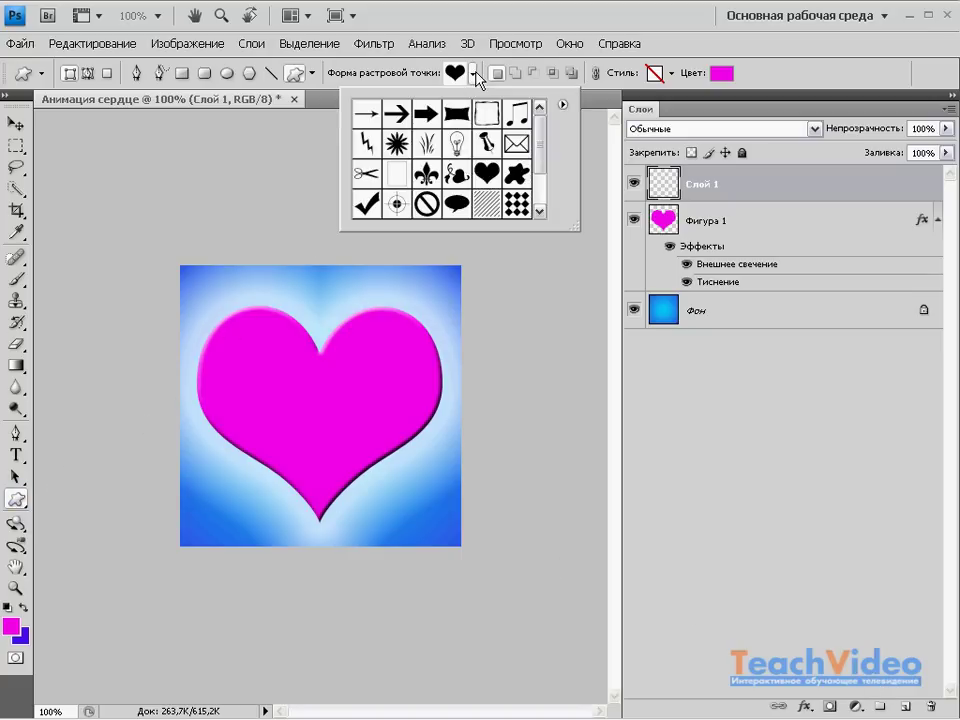
{"action": "double_click", "coordinate": [490, 176]}
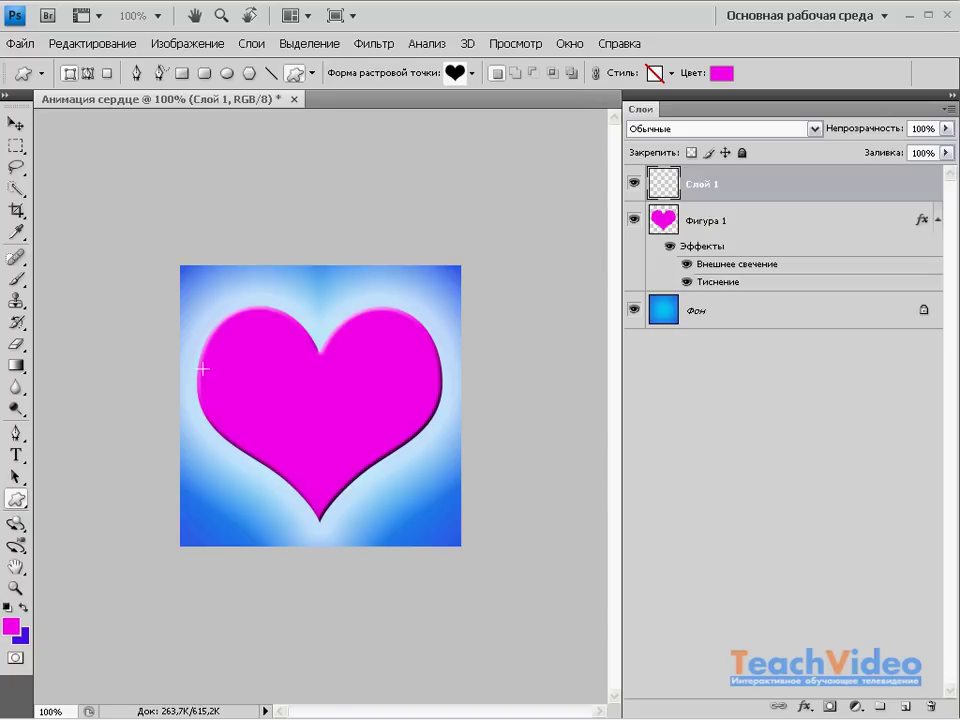
{"action": "left_click_drag", "start_coordinate": [424, 475], "coordinate": [432, 515]}
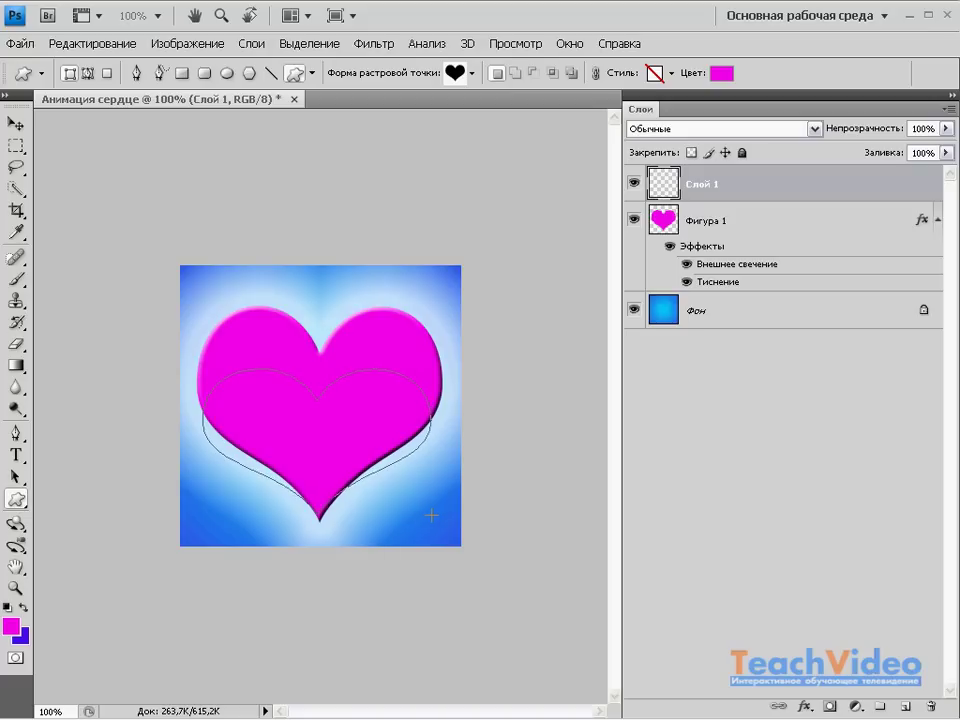
{"action": "left_click_drag", "start_coordinate": [432, 515], "coordinate": [435, 518]}
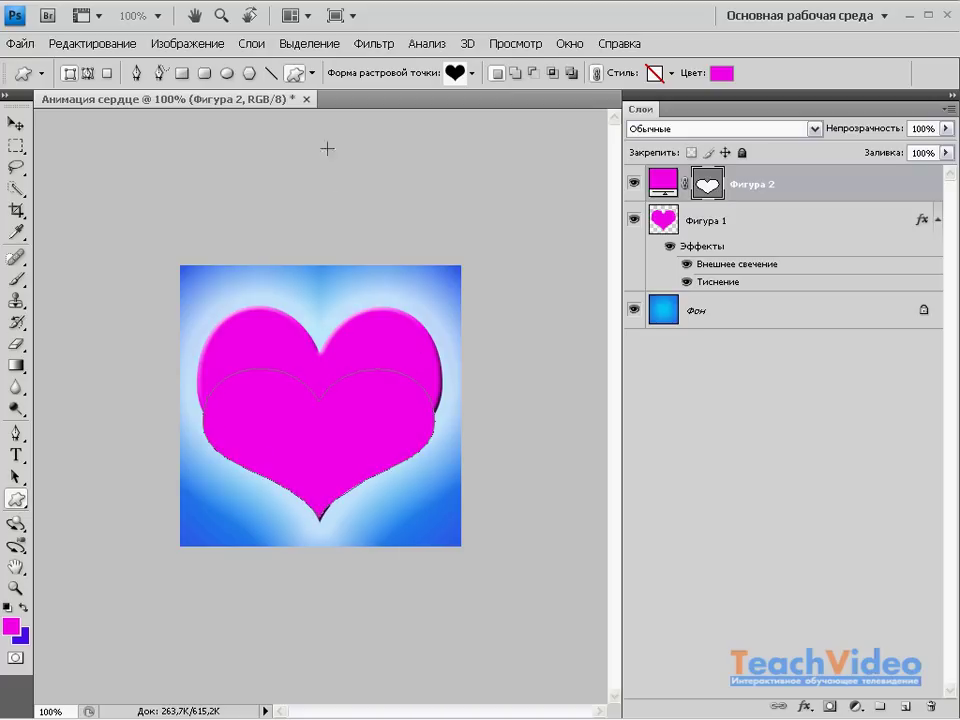
{"action": "left_click", "coordinate": [252, 43]}
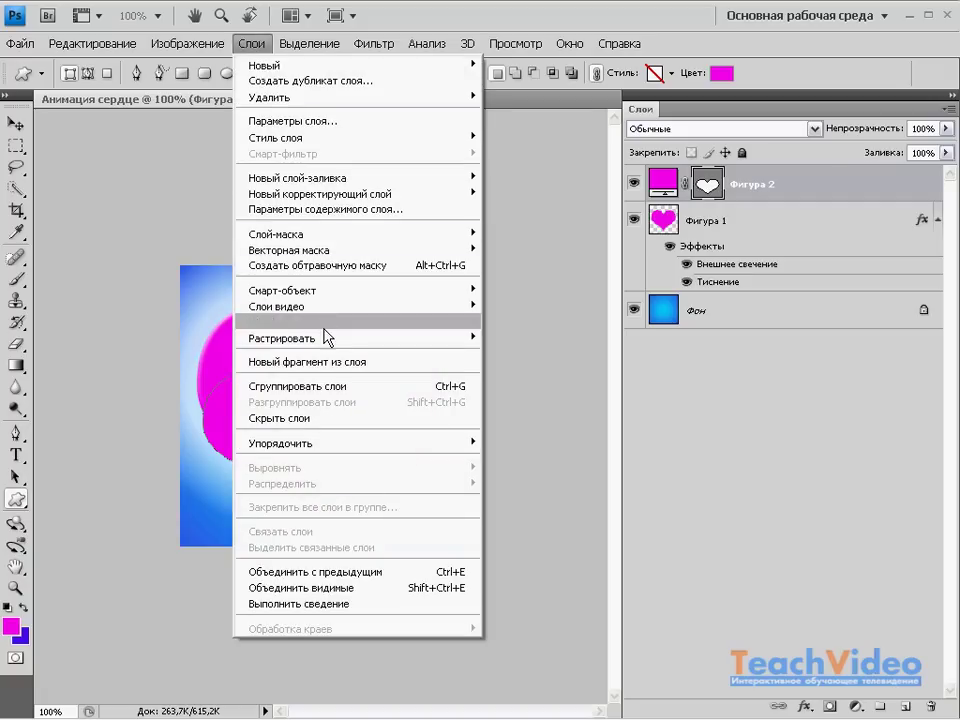
{"action": "mouse_move", "coordinate": [300, 338]}
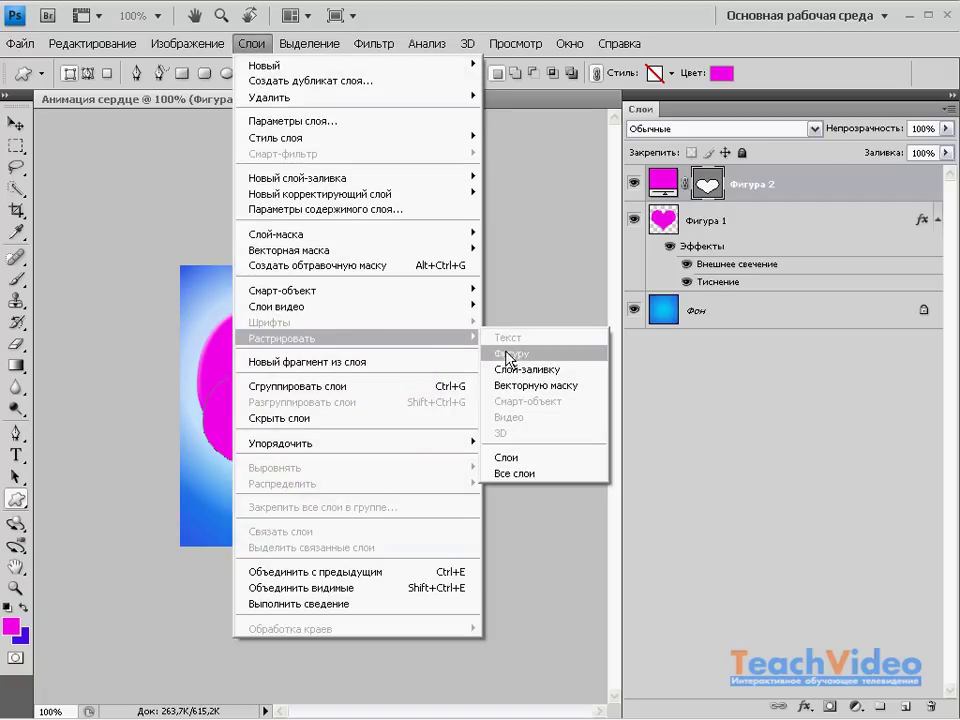
{"action": "left_click", "coordinate": [510, 356]}
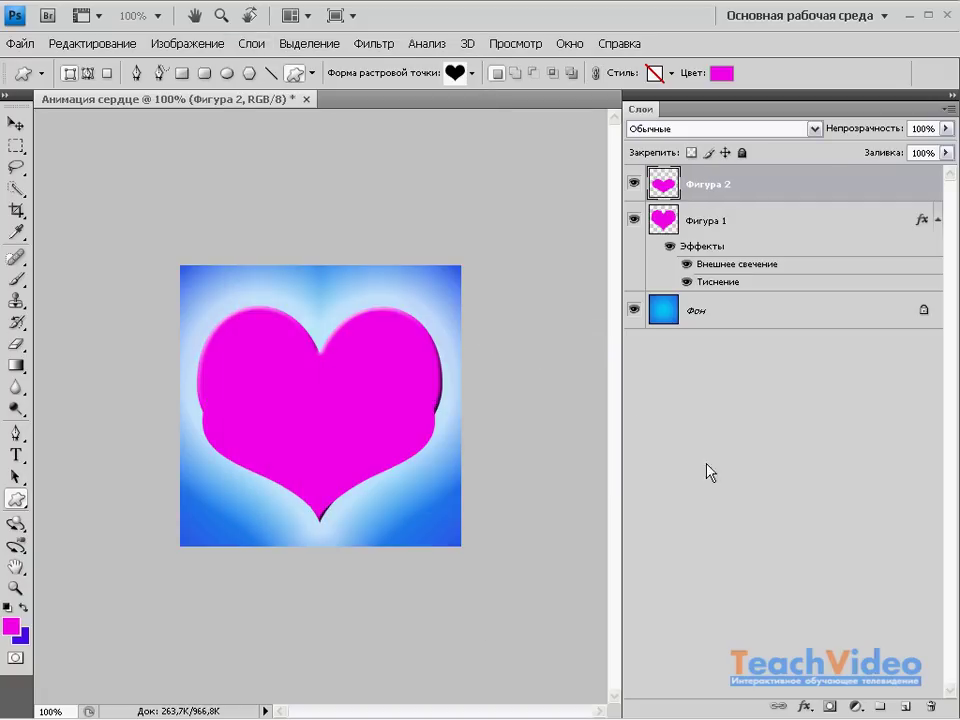
Step: Add an outer glow to the second heart with Нормальный blending and Точный technique
{"action": "left_click", "coordinate": [805, 705]}
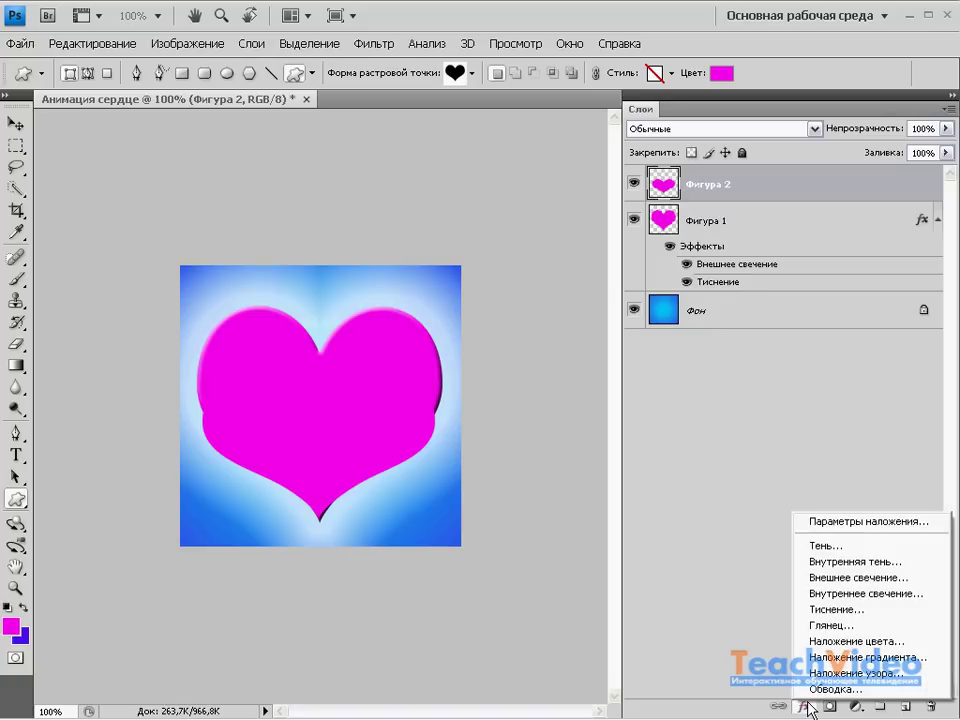
{"action": "left_click", "coordinate": [847, 579]}
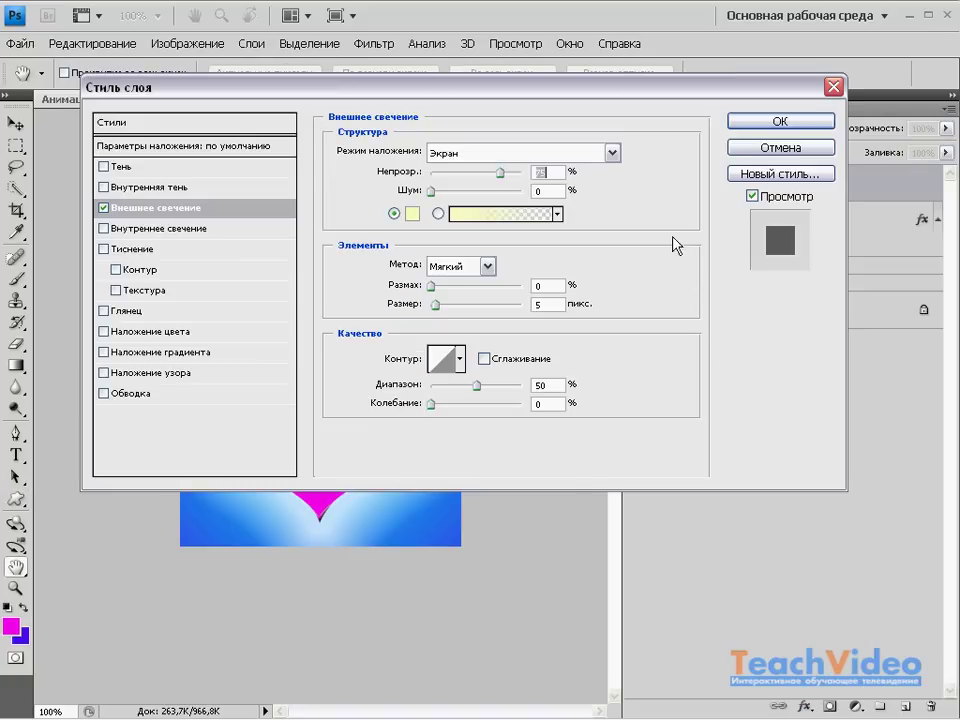
{"action": "left_click", "coordinate": [613, 152]}
{"action": "left_click", "coordinate": [581, 166]}
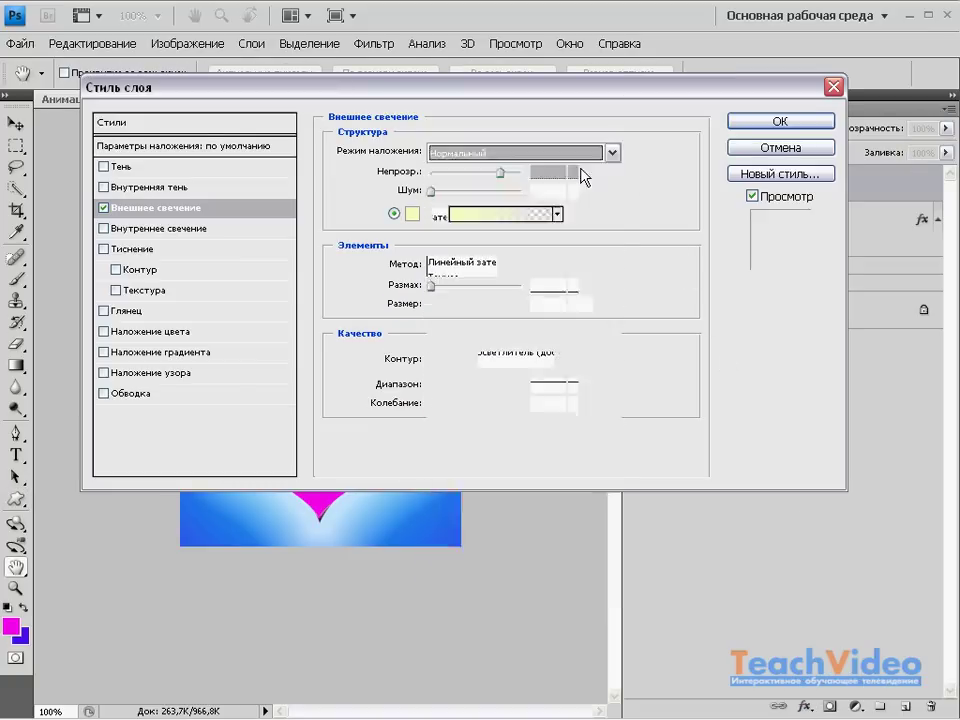
{"action": "left_click", "coordinate": [487, 266]}
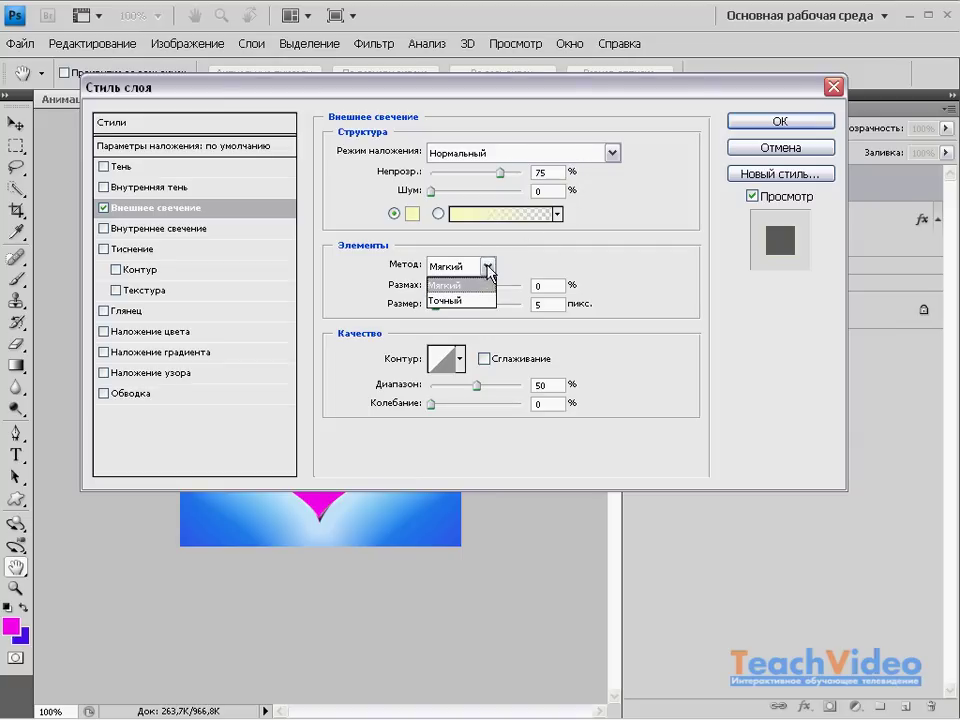
{"action": "left_click", "coordinate": [480, 300]}
Step: Set the glow spread to 20, size 70, colour pale pink ffbef8, and apply it
{"action": "double_click", "coordinate": [548, 285]}
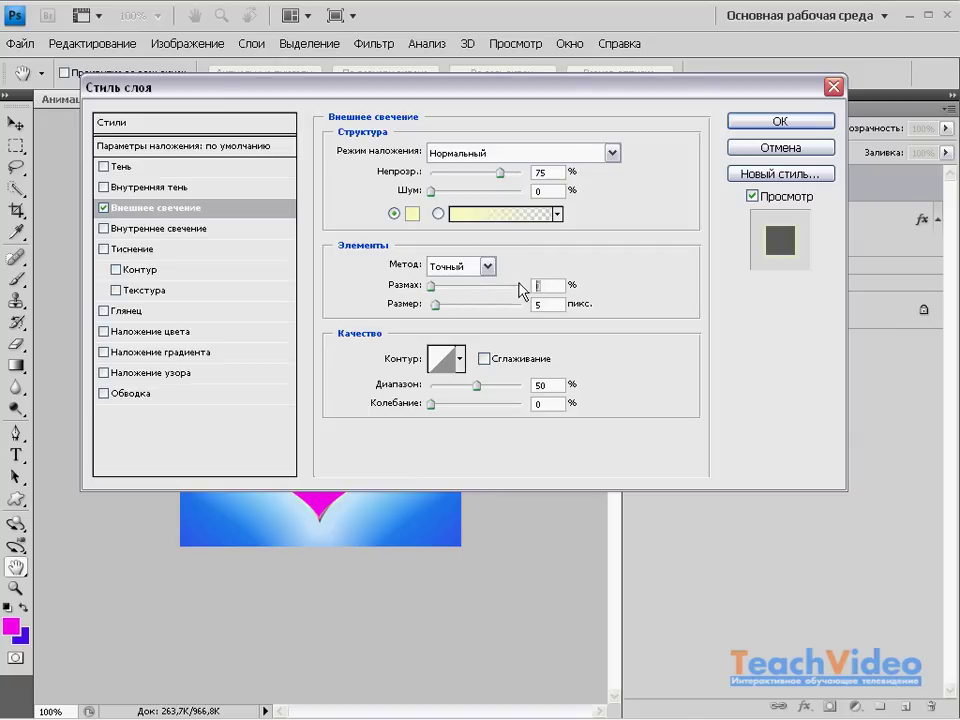
{"action": "type", "text": "20"}
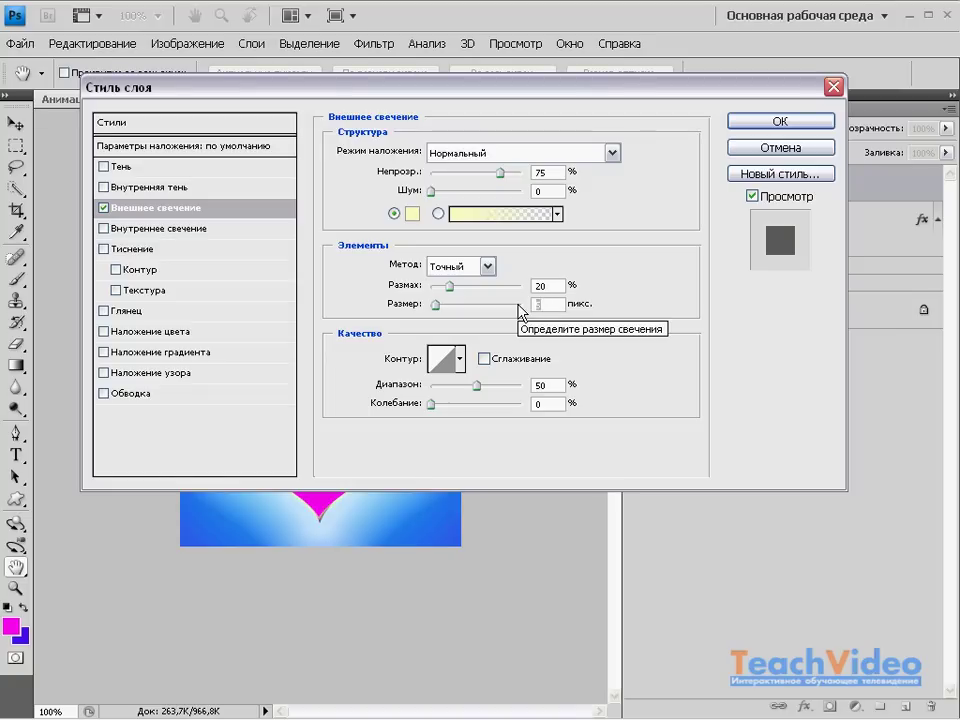
{"action": "type", "text": "70"}
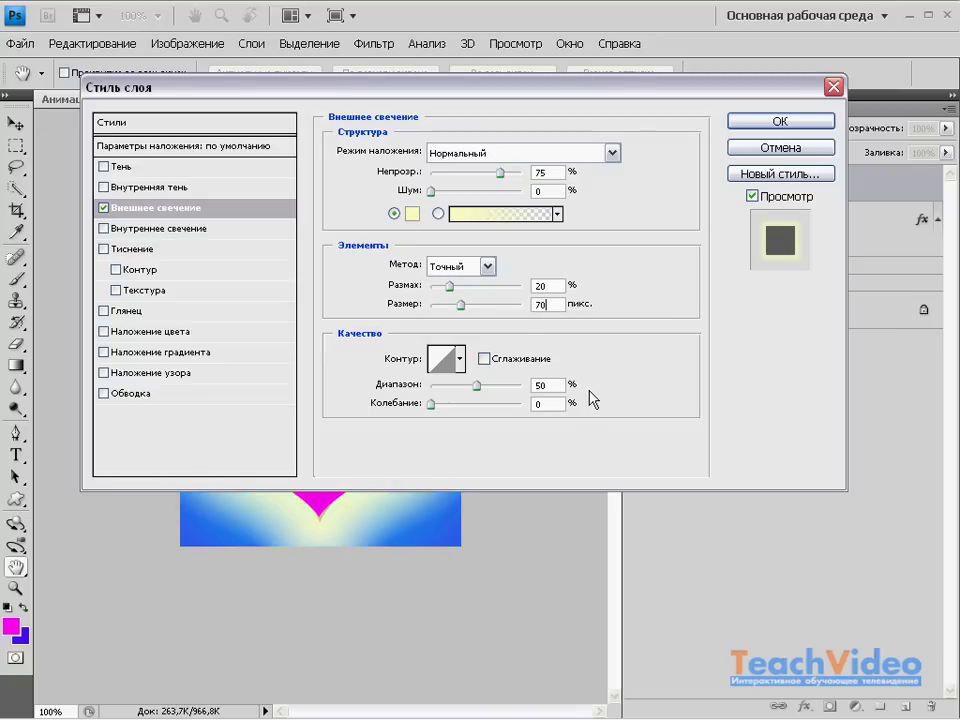
{"action": "left_click", "coordinate": [411, 214]}
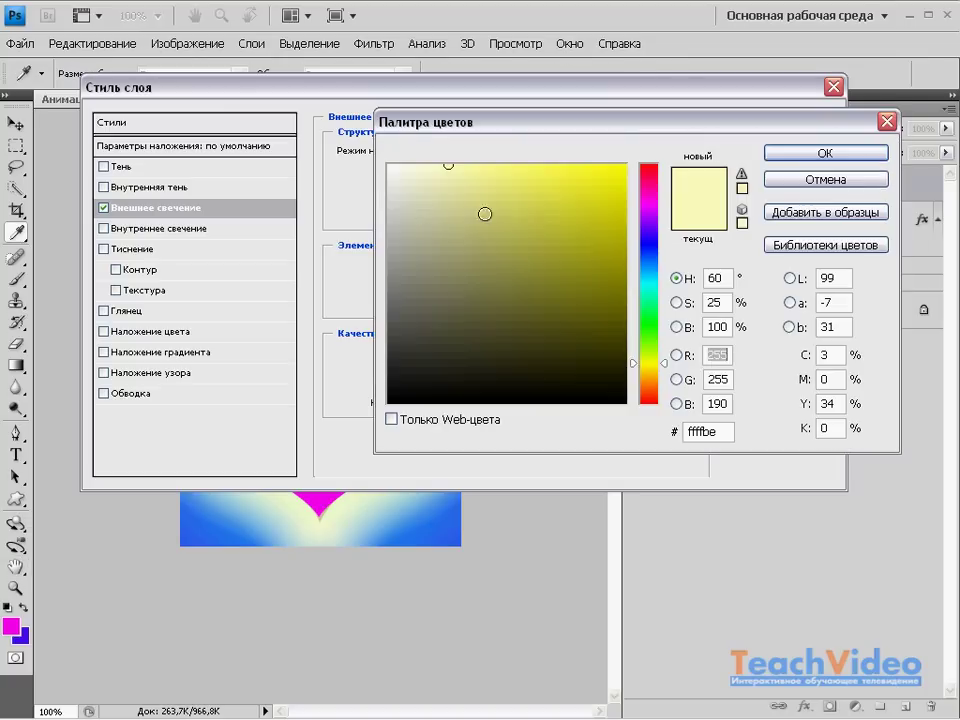
{"action": "left_click_drag", "start_coordinate": [655, 210], "coordinate": [645, 199]}
{"action": "left_click", "coordinate": [803, 152]}
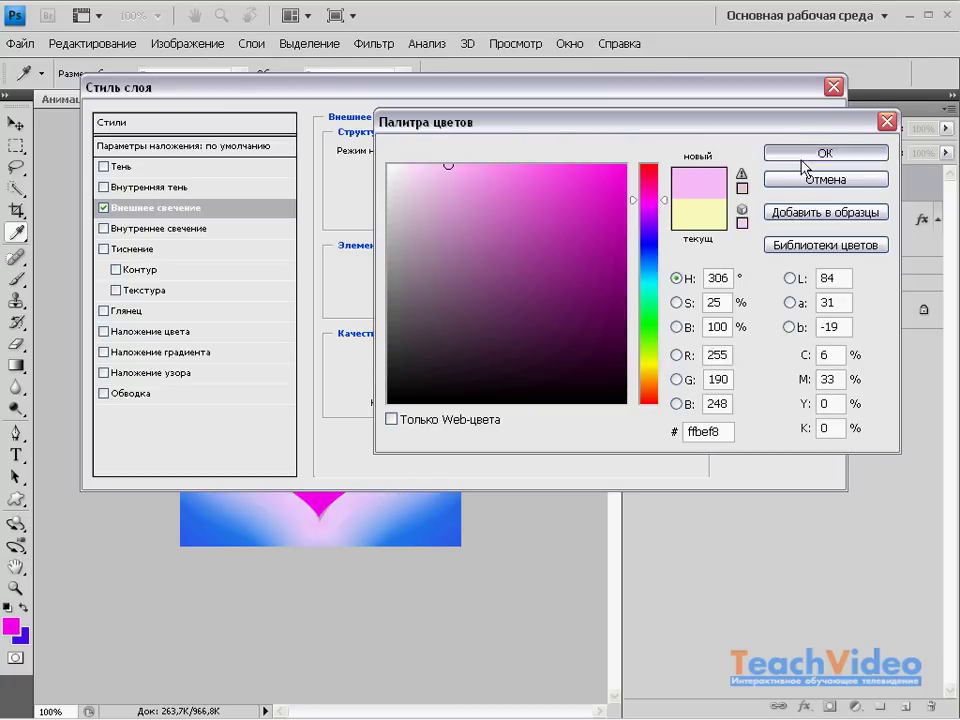
{"action": "left_click", "coordinate": [790, 124]}
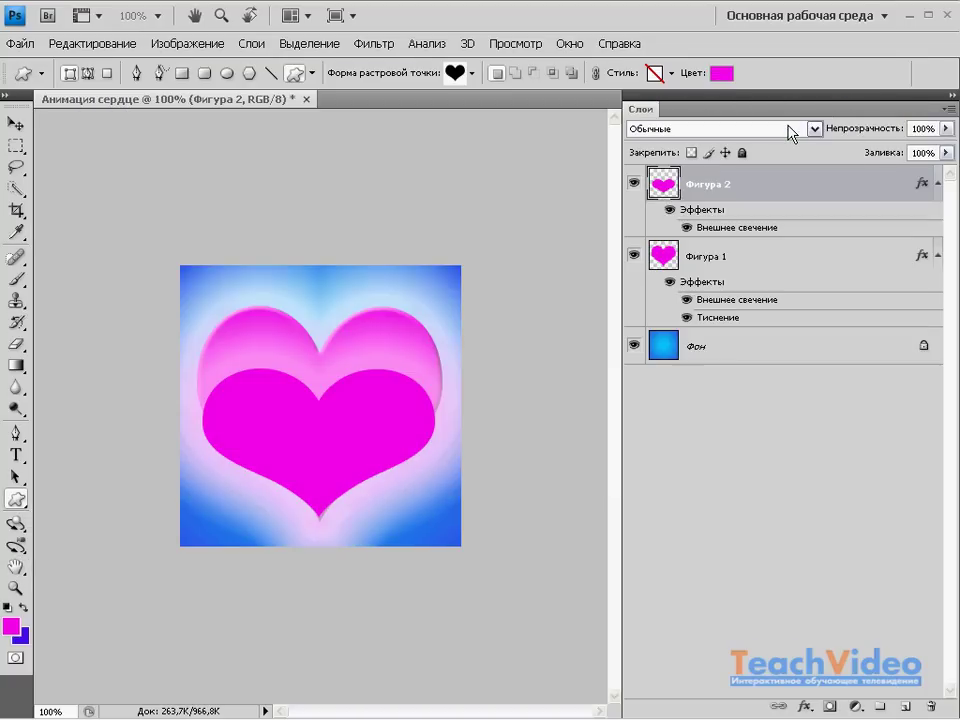
Step: Soften the second heart with a Gaussian Blur of radius 4 px
{"action": "left_click", "coordinate": [378, 44]}
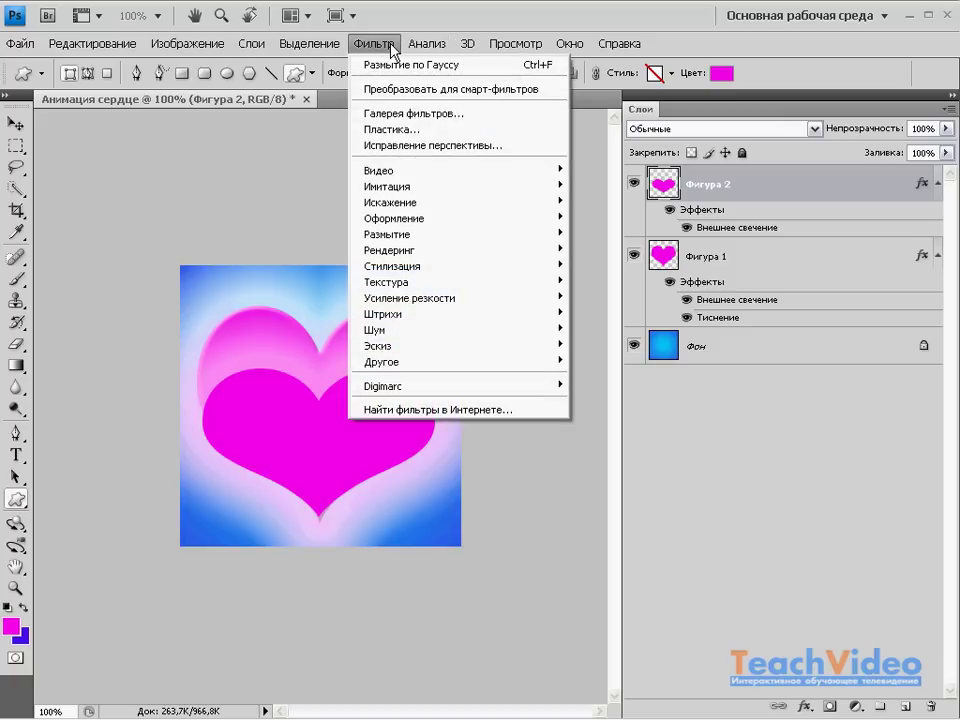
{"action": "mouse_move", "coordinate": [430, 233]}
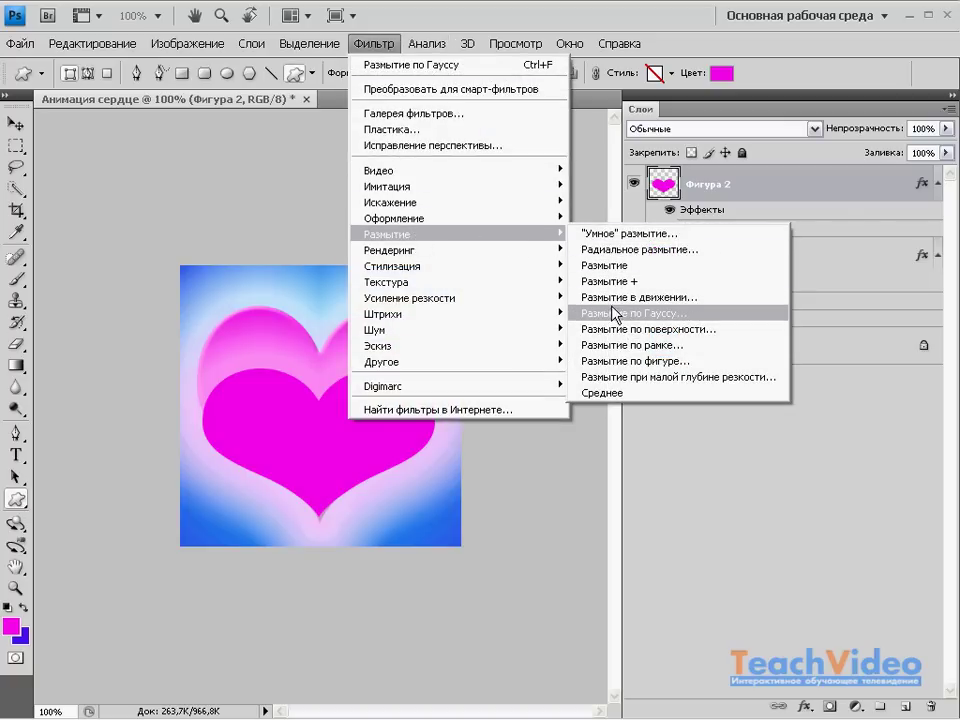
{"action": "left_click", "coordinate": [615, 315]}
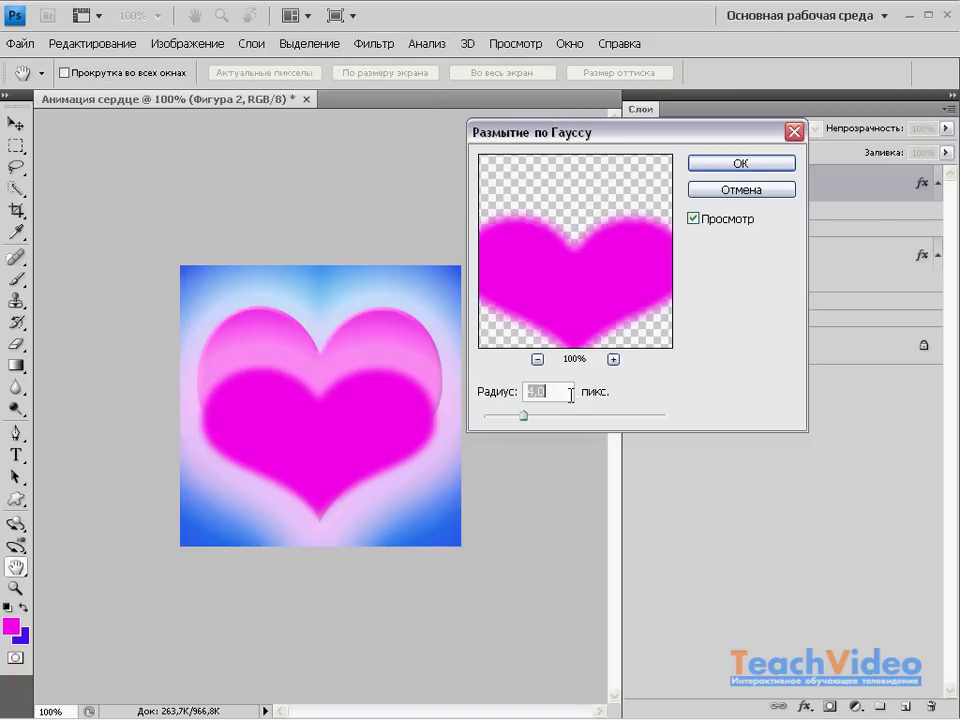
{"action": "type", "text": "4"}
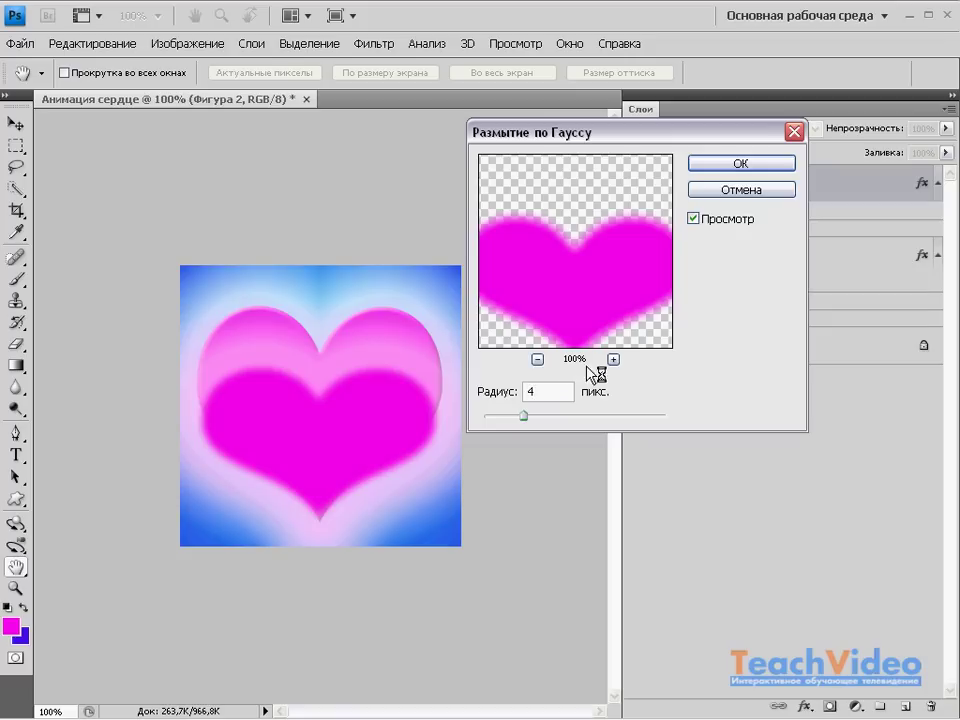
{"action": "left_click", "coordinate": [722, 178]}
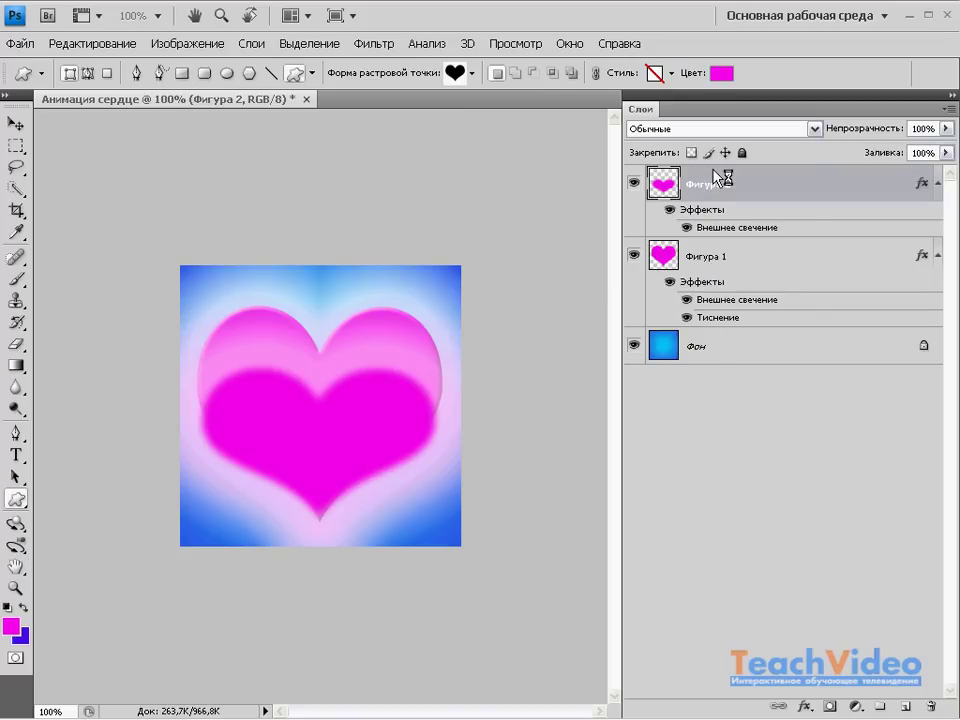
Step: Select the Фон, Фигура 1 and Фигура 2 layers in turn, ending on Фигура 2
{"action": "left_click", "coordinate": [700, 352]}
{"action": "left_click", "coordinate": [705, 263]}
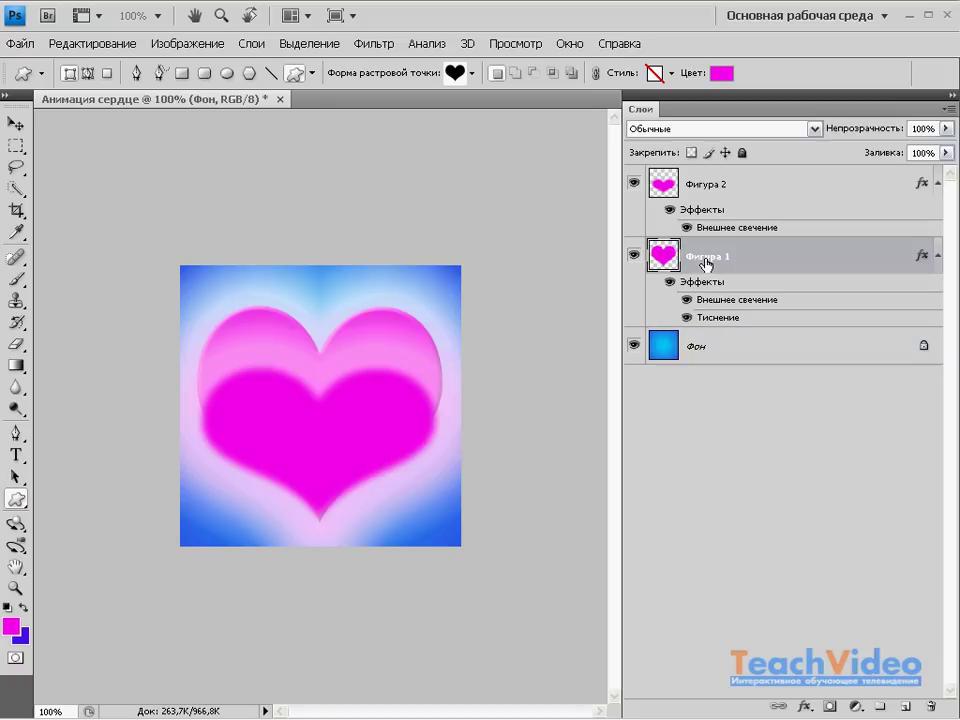
{"action": "left_click", "coordinate": [701, 186]}
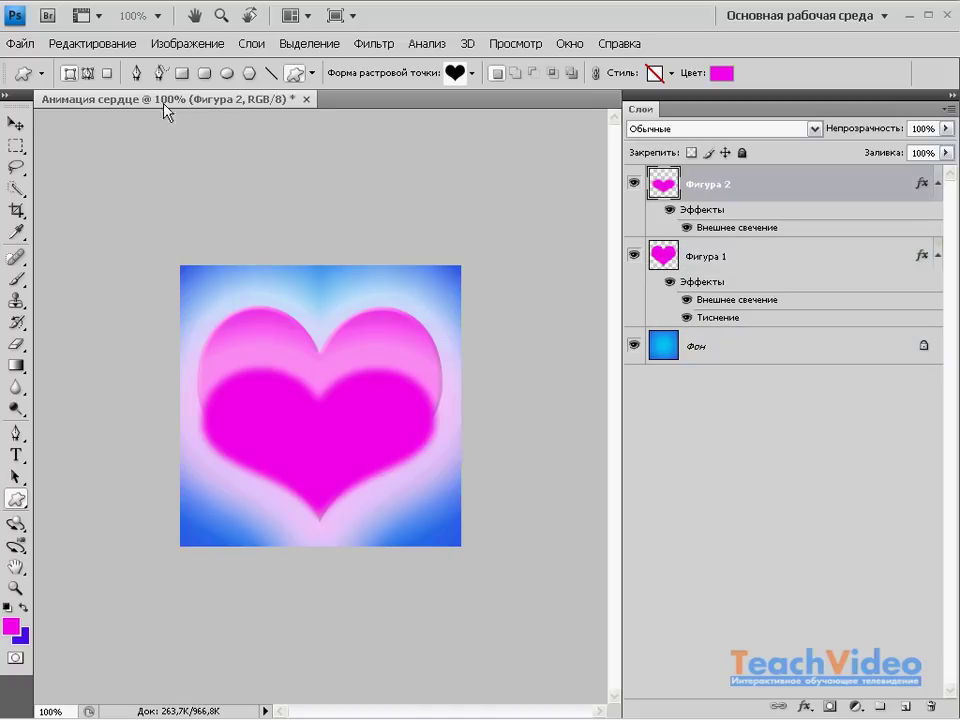
Step: Save the document as the Photoshop PSD file 'Анимация сердце'
{"action": "left_click", "coordinate": [34, 46]}
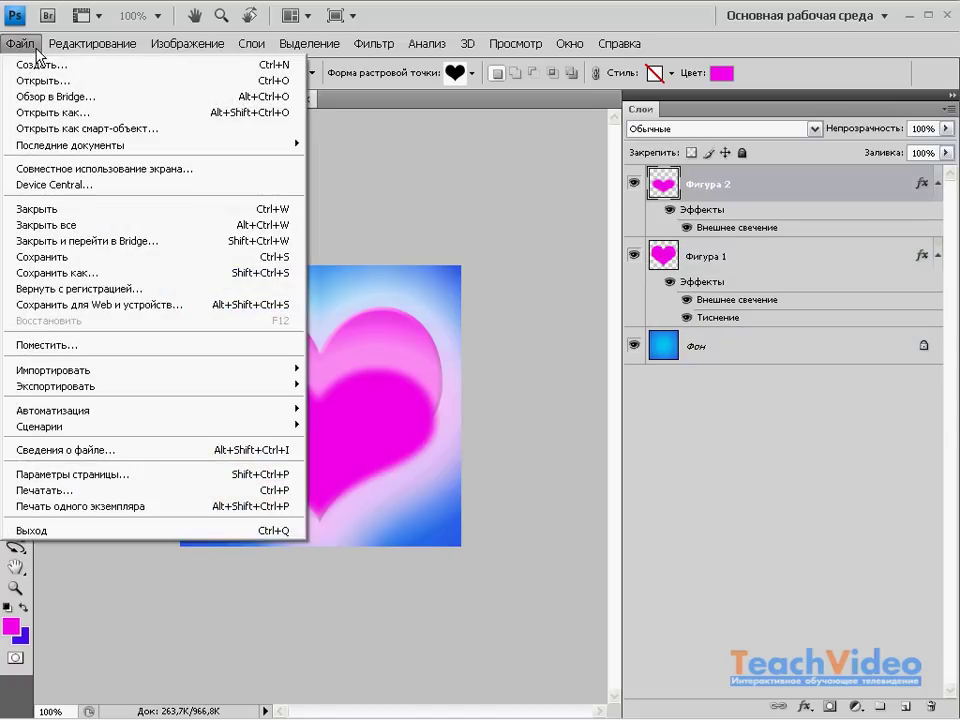
{"action": "left_click", "coordinate": [78, 262]}
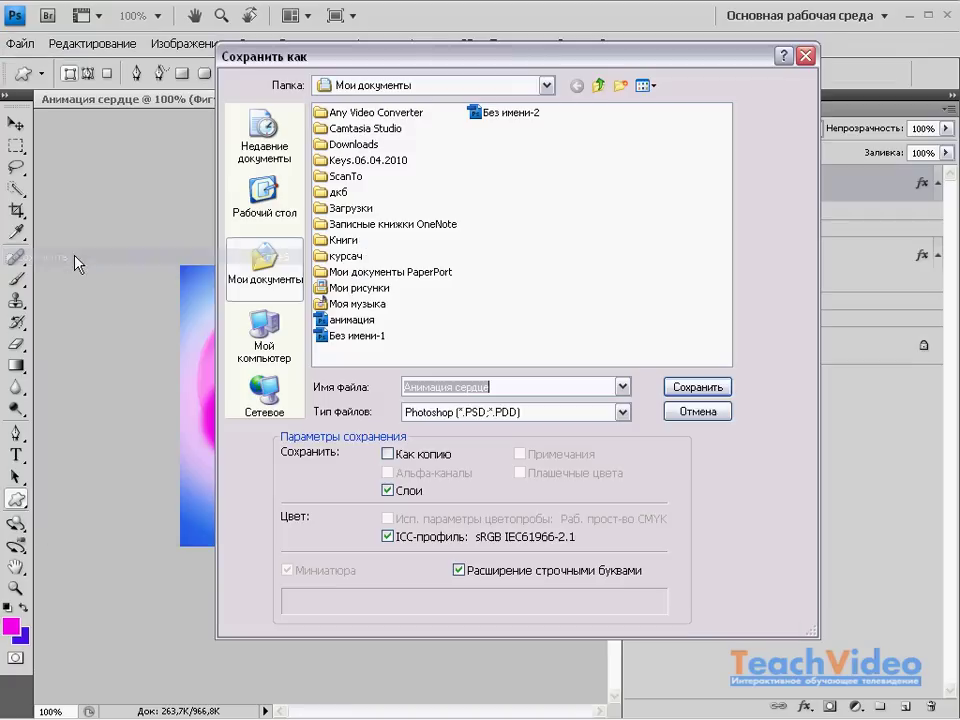
{"action": "left_click", "coordinate": [690, 387]}
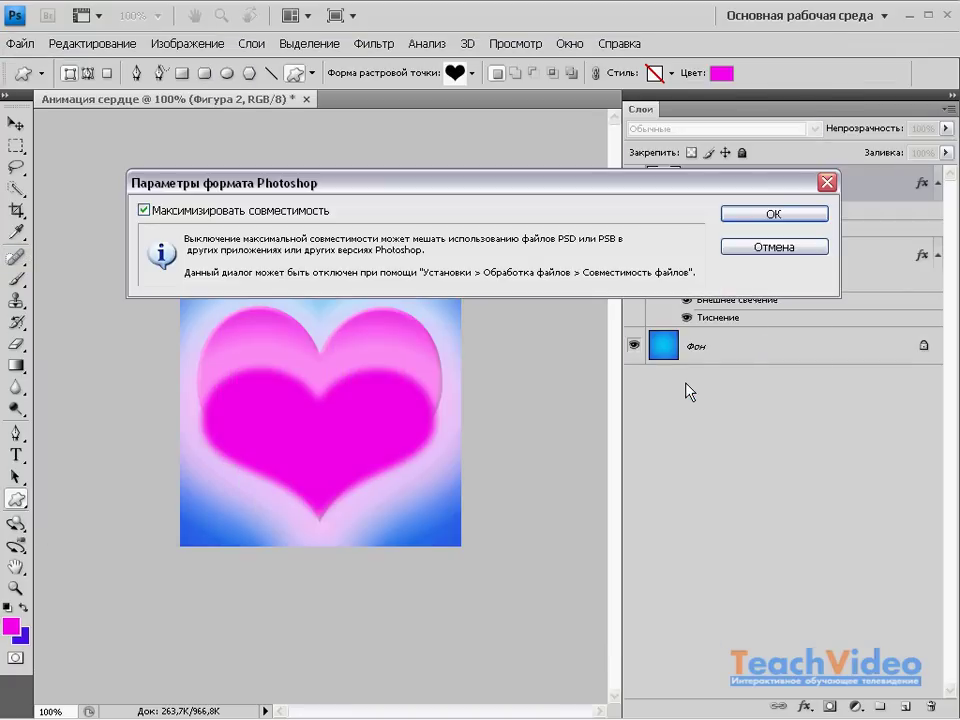